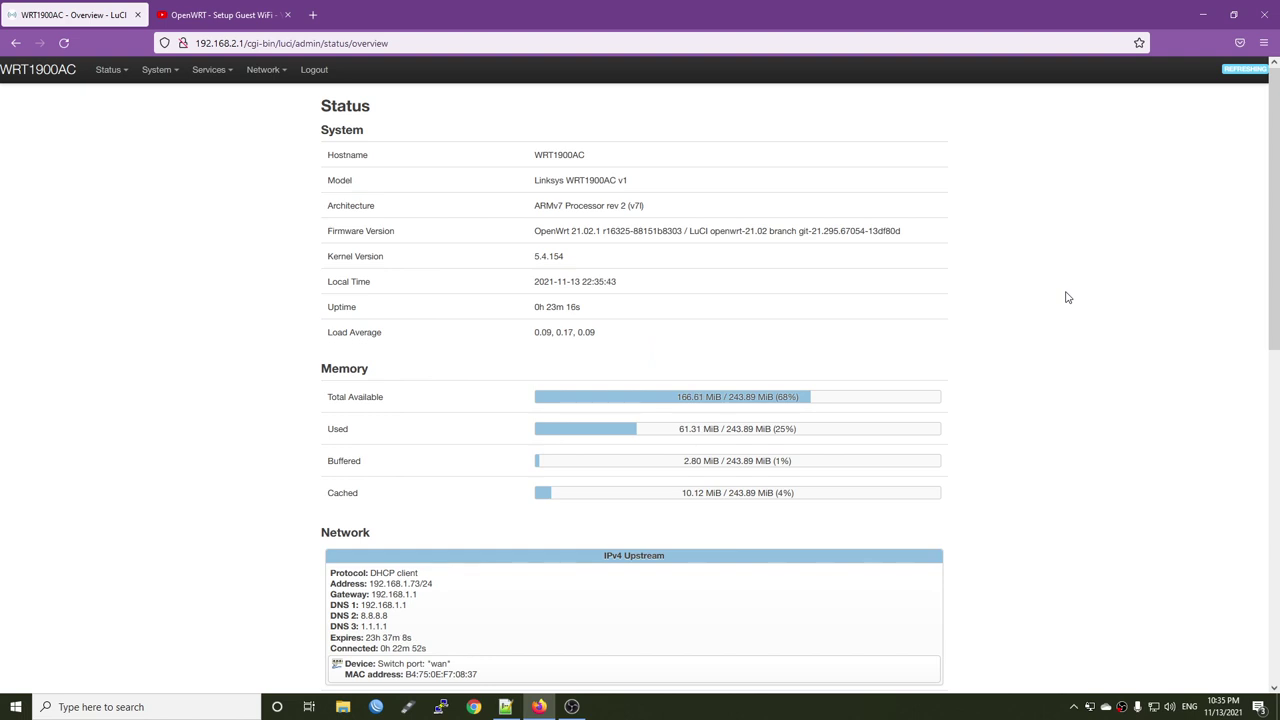
# Leave the YouTube guest Wi-Fi video and return to the WRT1900AC - Overview - LuCI tab.
pyautogui.click(238, 12)
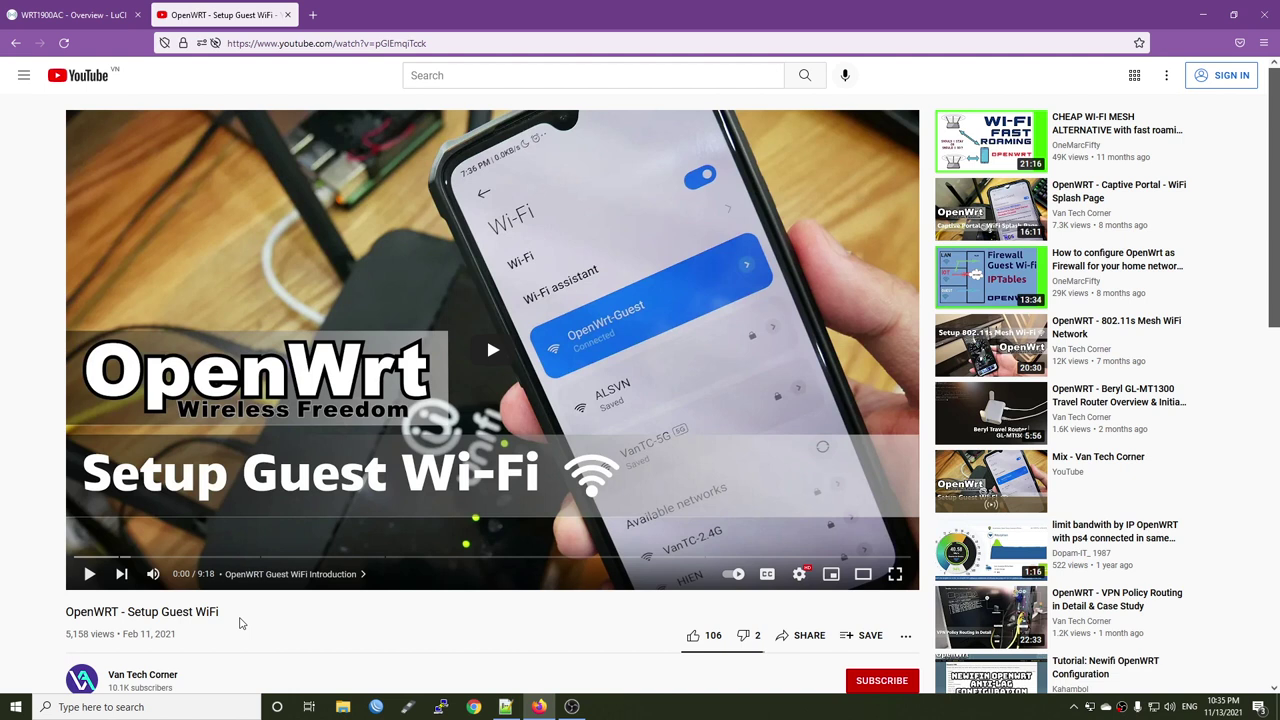
pyautogui.click(70, 14)
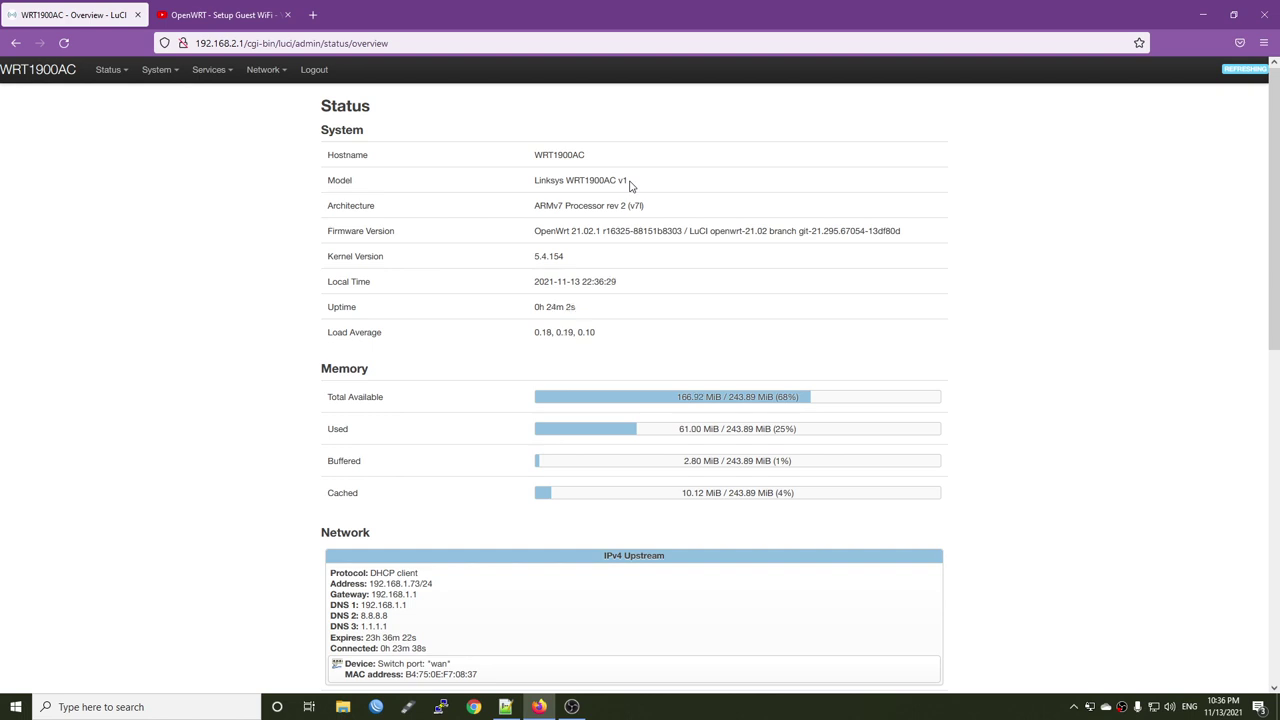
# Under Network > Interfaces, add a new interface named guestwifi using the Static address protocol.
pyautogui.moveTo(265, 70)
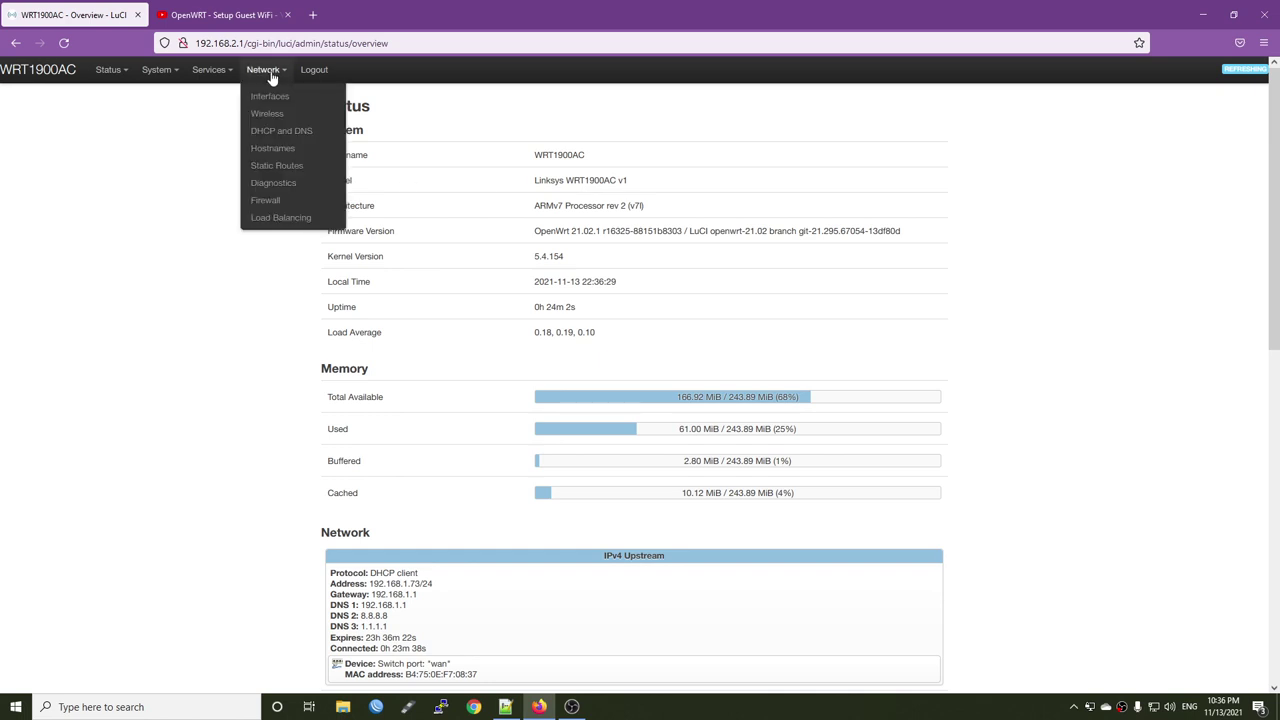
pyautogui.click(260, 97)
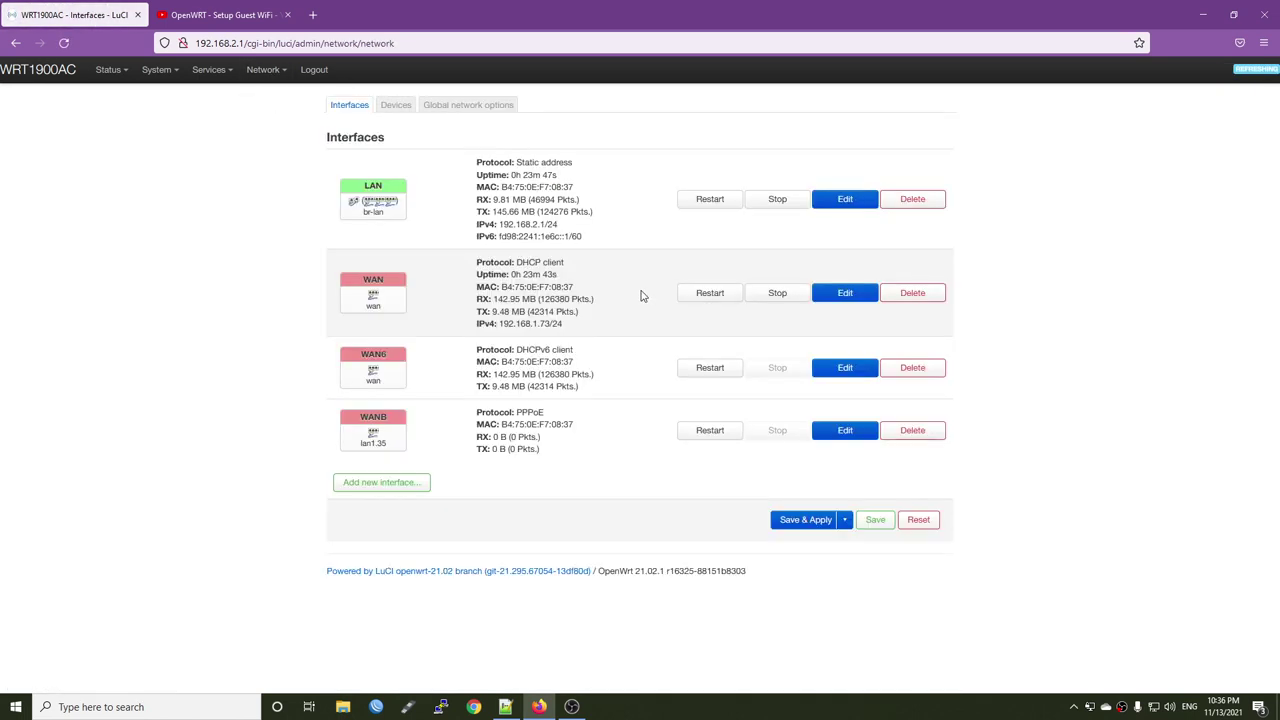
pyautogui.click(392, 486)
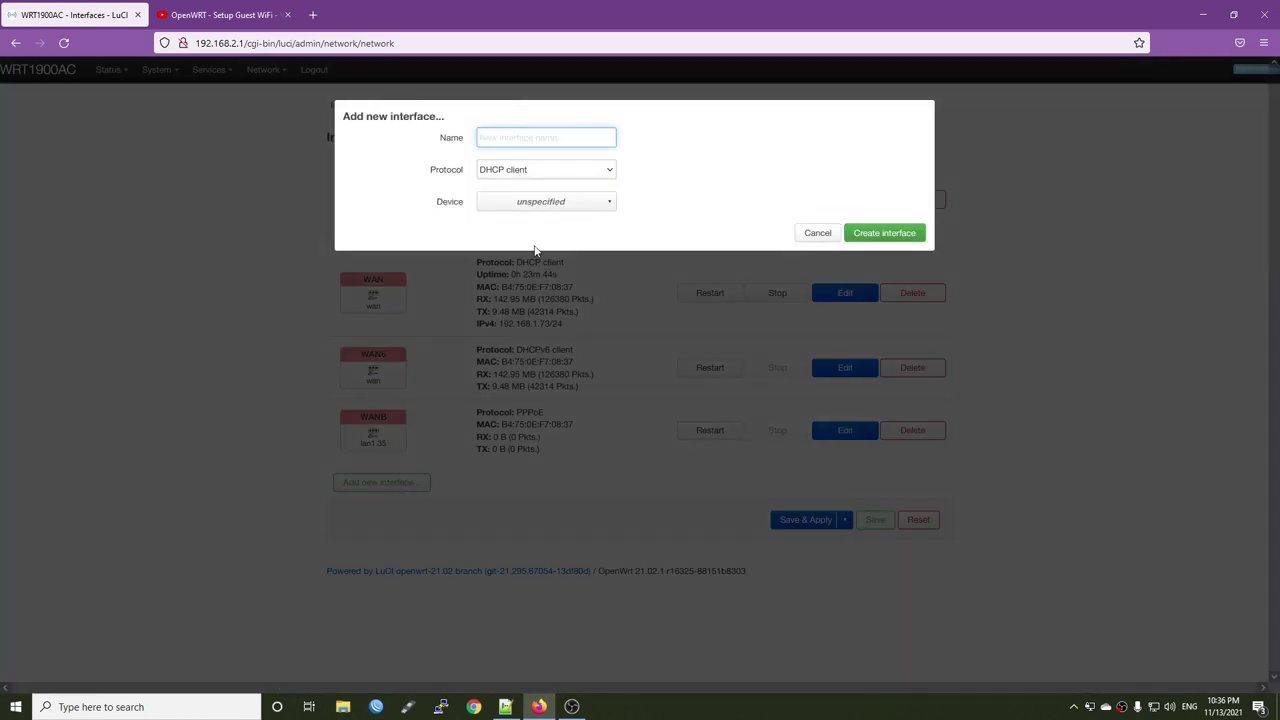
pyautogui.write('guestwifi')
pyautogui.click(543, 172)
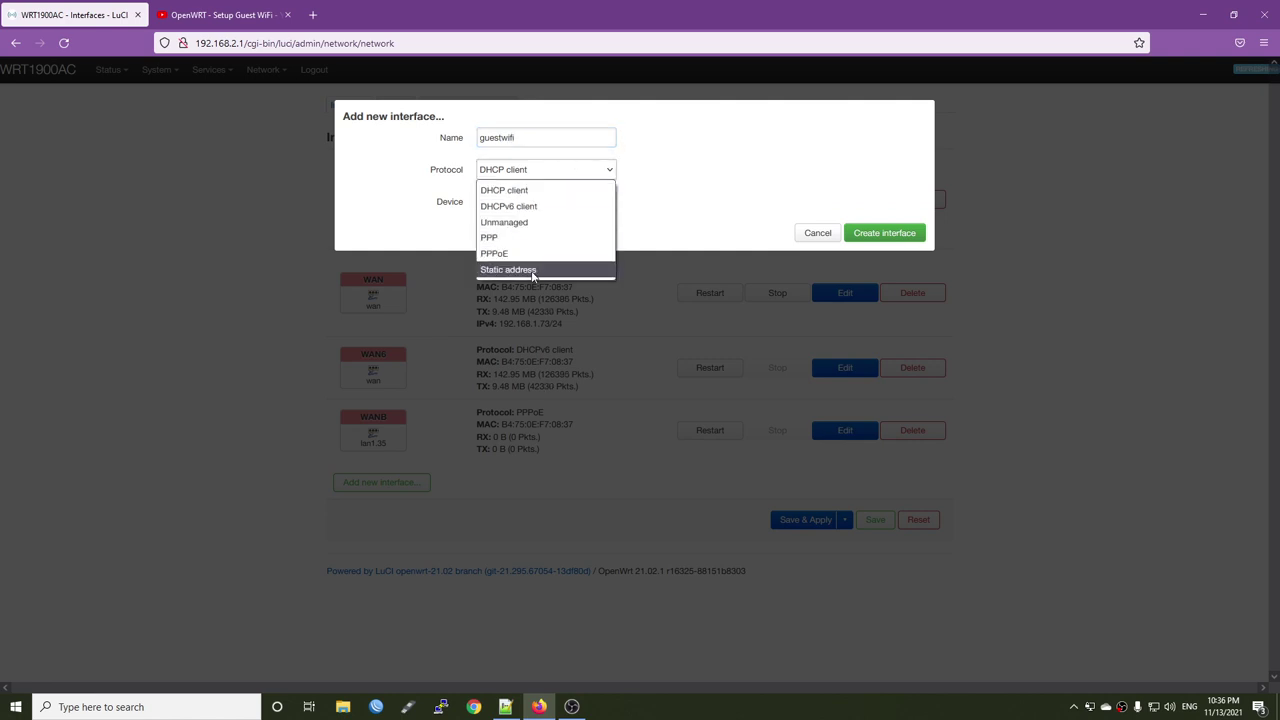
pyautogui.click(532, 270)
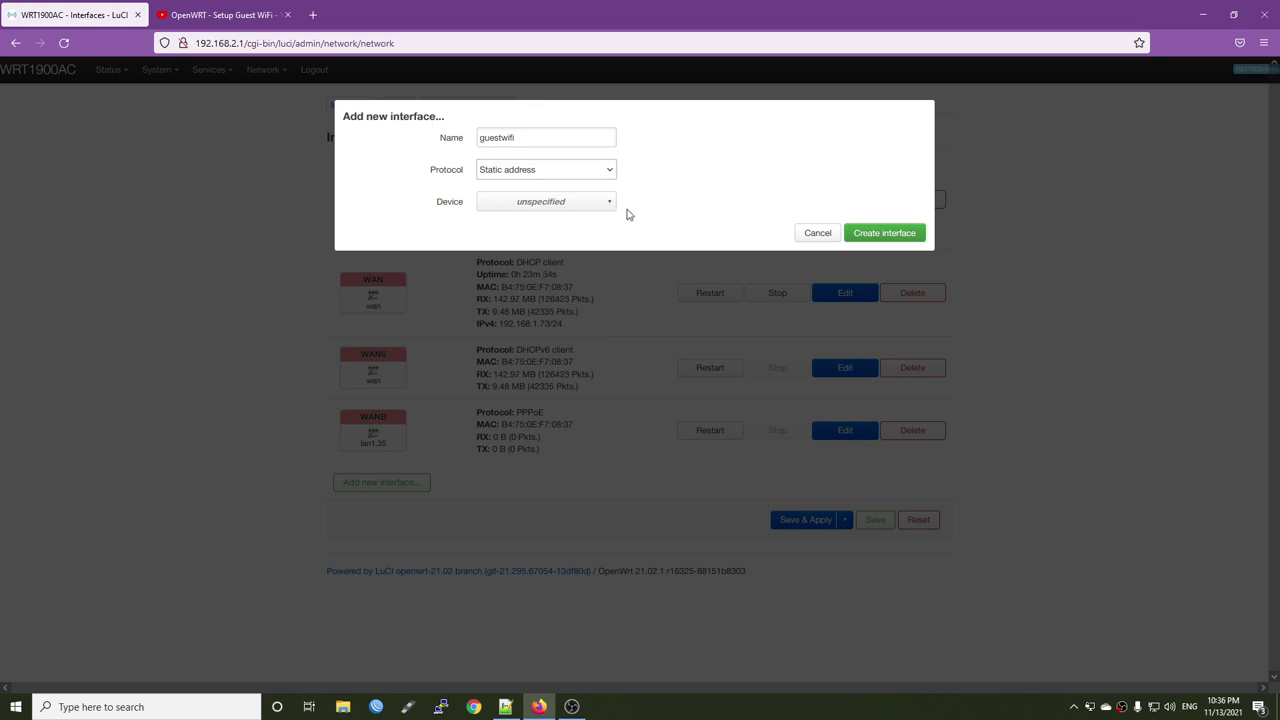
pyautogui.click(862, 234)
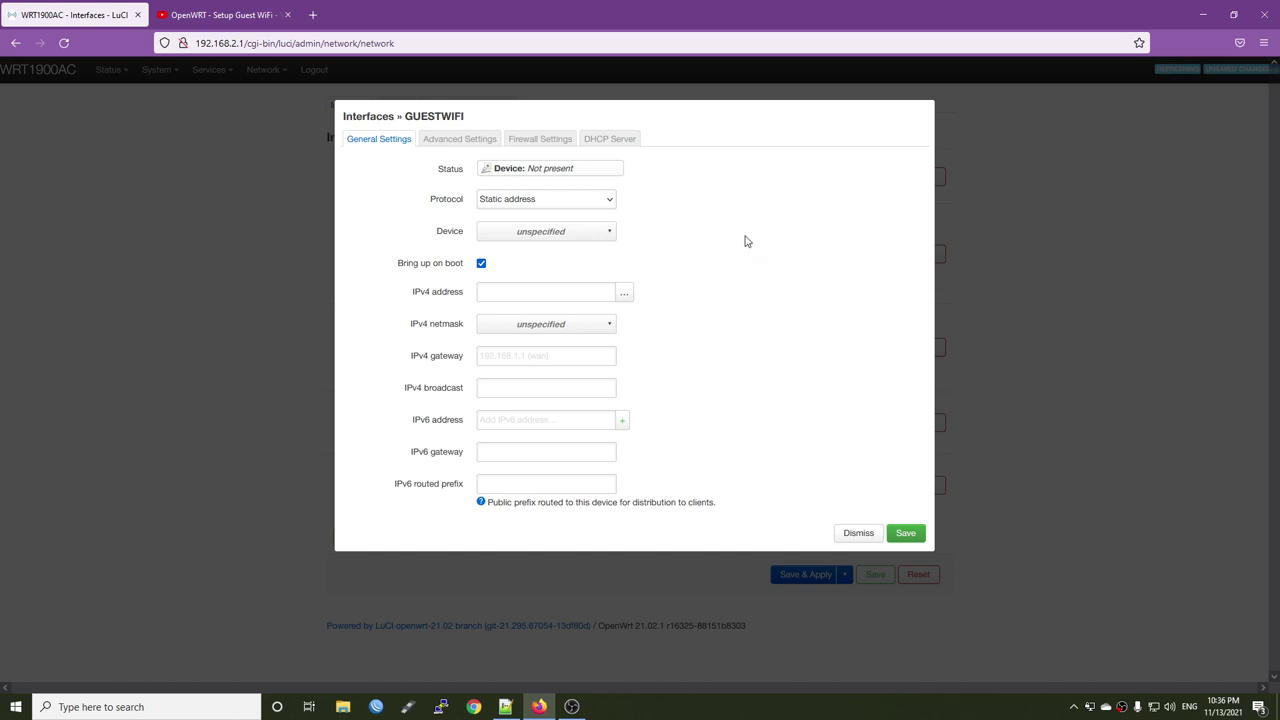
# Enter IPv4 address 192.168.8.1 and netmask 255.255.255.0 for GUESTWIFI, leaving the gateway empty.
pyautogui.click(540, 292)
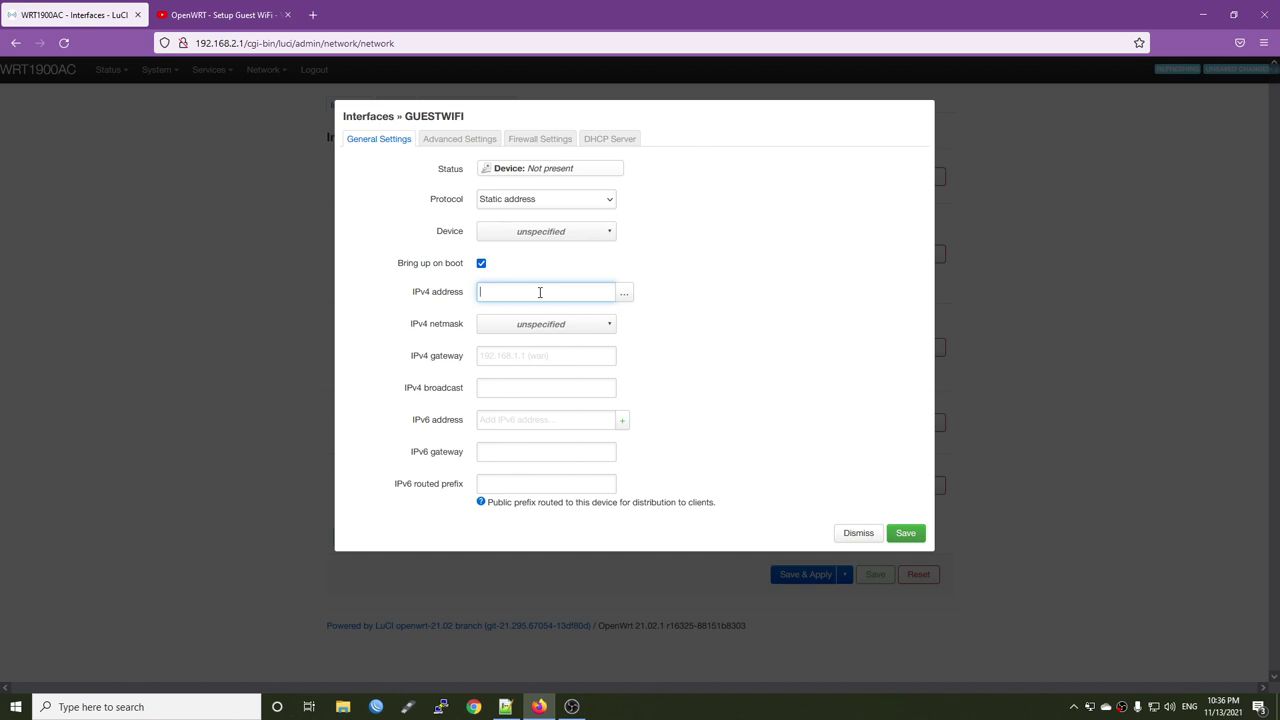
pyautogui.write('192.168.8.1')
pyautogui.click(549, 328)
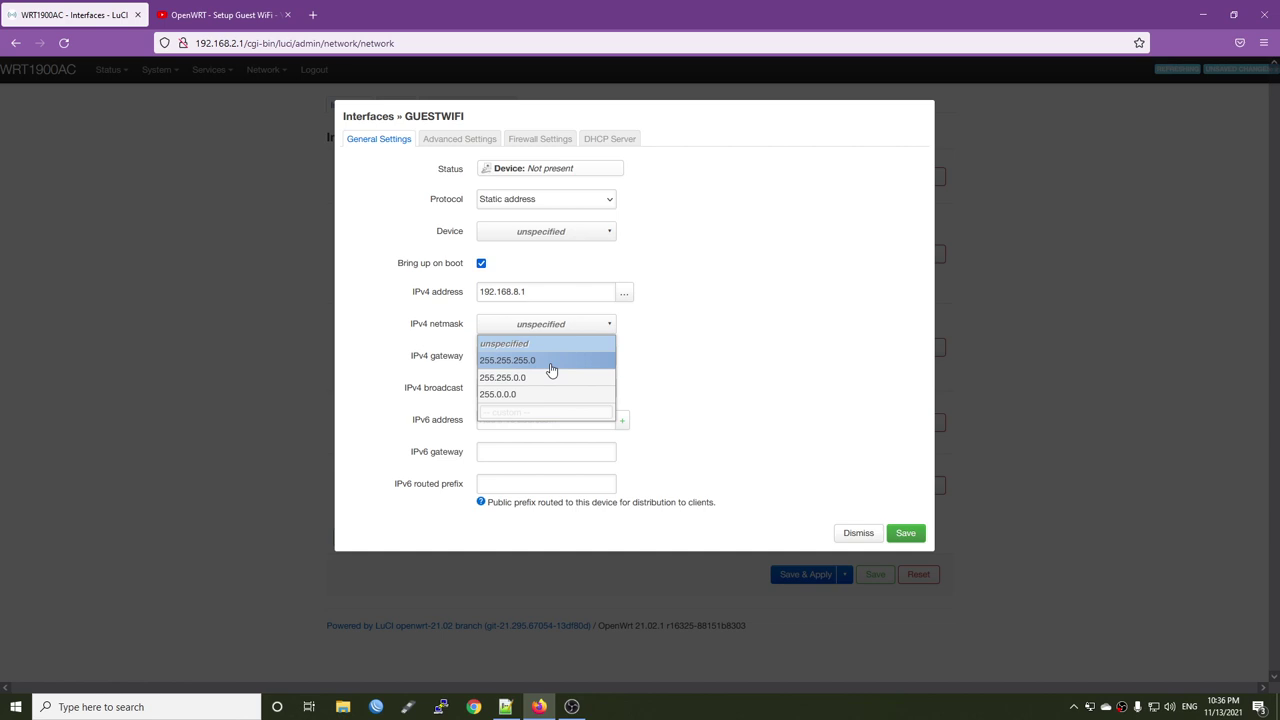
pyautogui.click(551, 364)
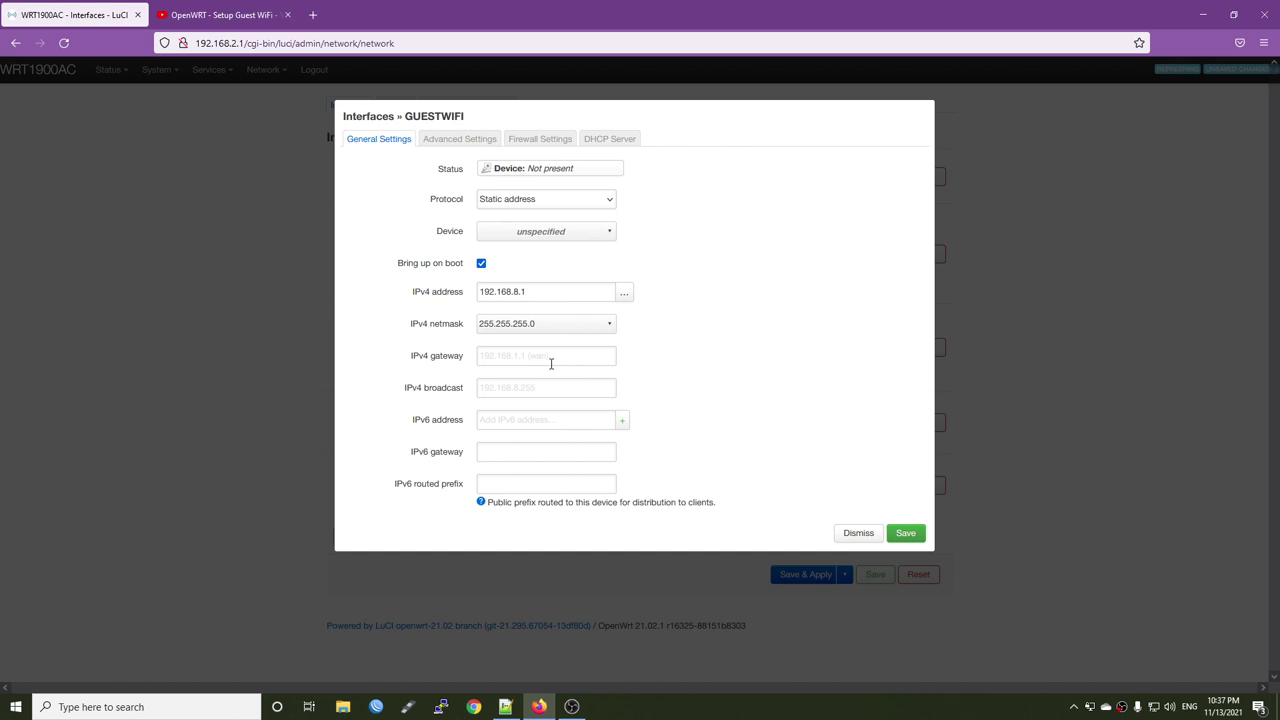
pyautogui.click(568, 358)
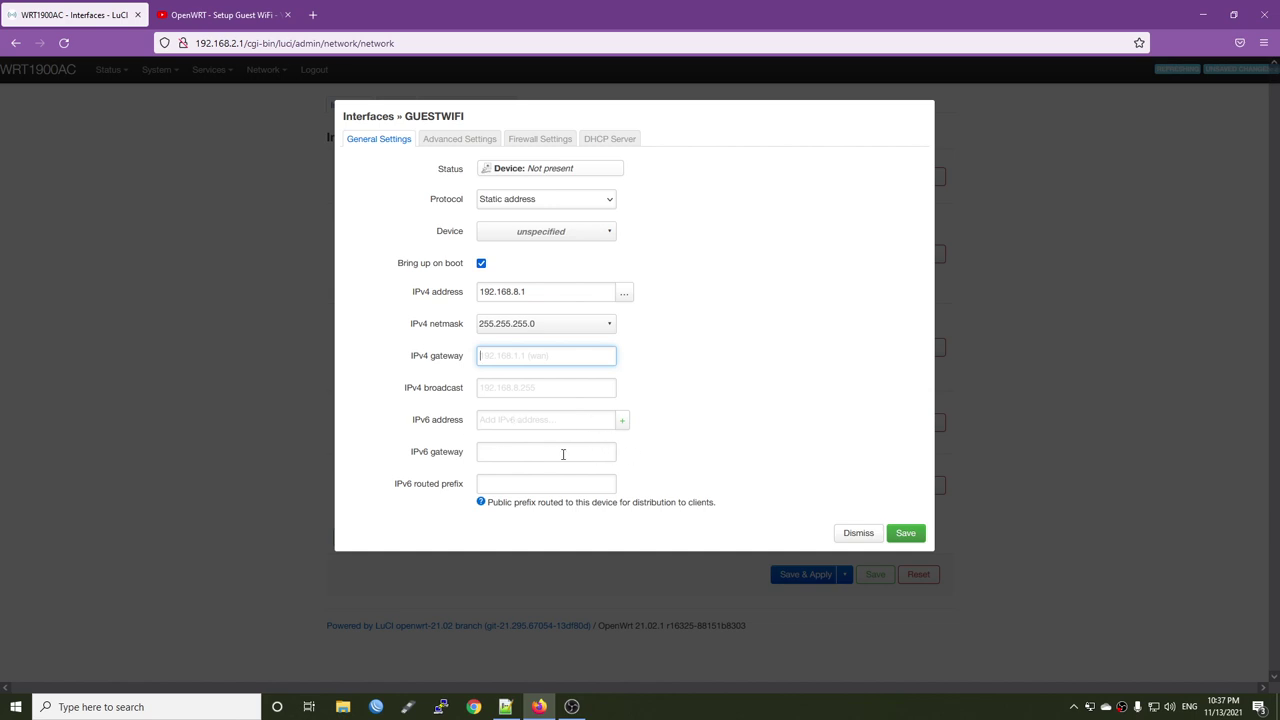
# In Advanced Settings, add 8.8.8.8 and 1.1.1.1 as custom DNS servers.
pyautogui.click(446, 141)
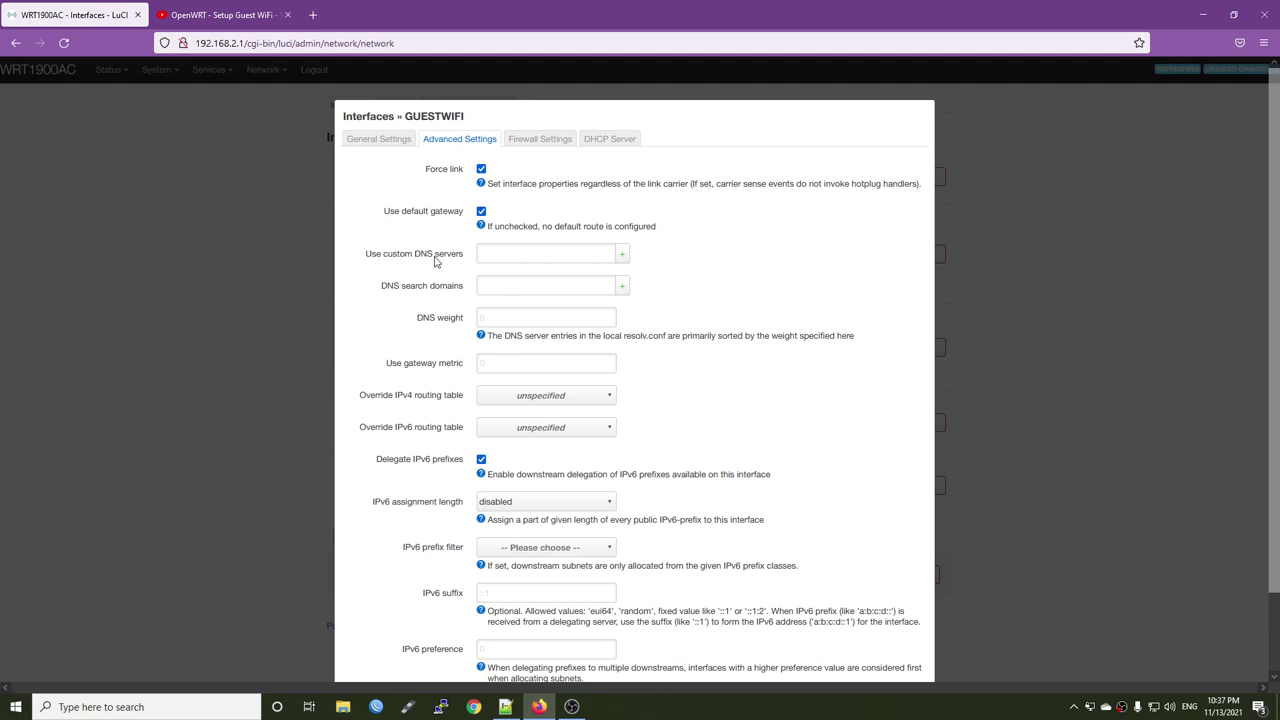
pyautogui.click(524, 256)
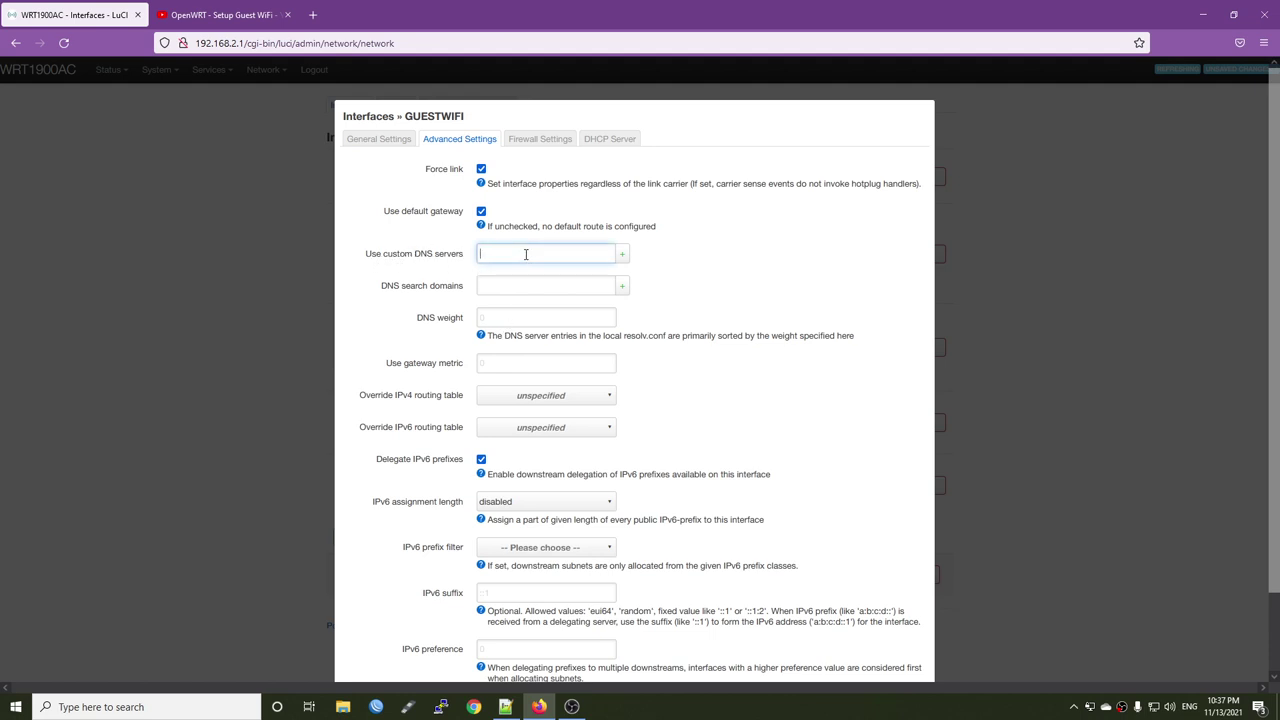
pyautogui.write('8.8.8.8')
pyautogui.click(621, 255)
pyautogui.click(540, 277)
pyautogui.write('1.1.1.1')
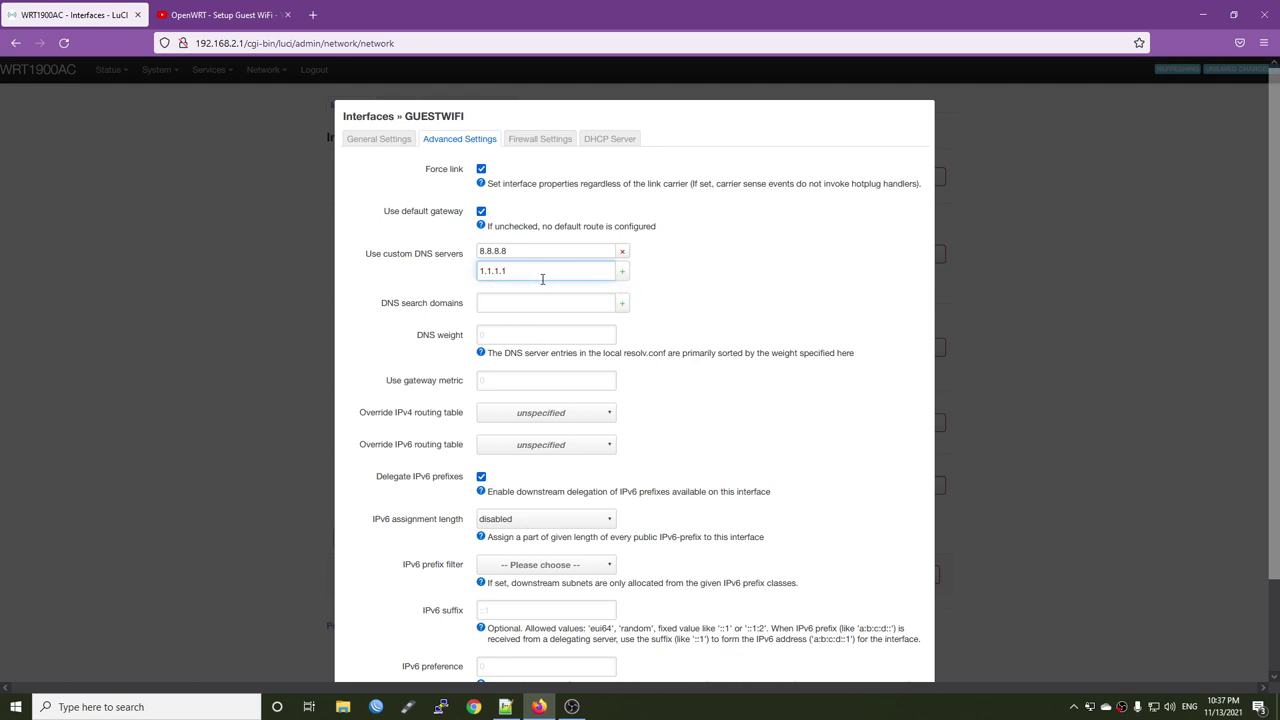
pyautogui.click(622, 271)
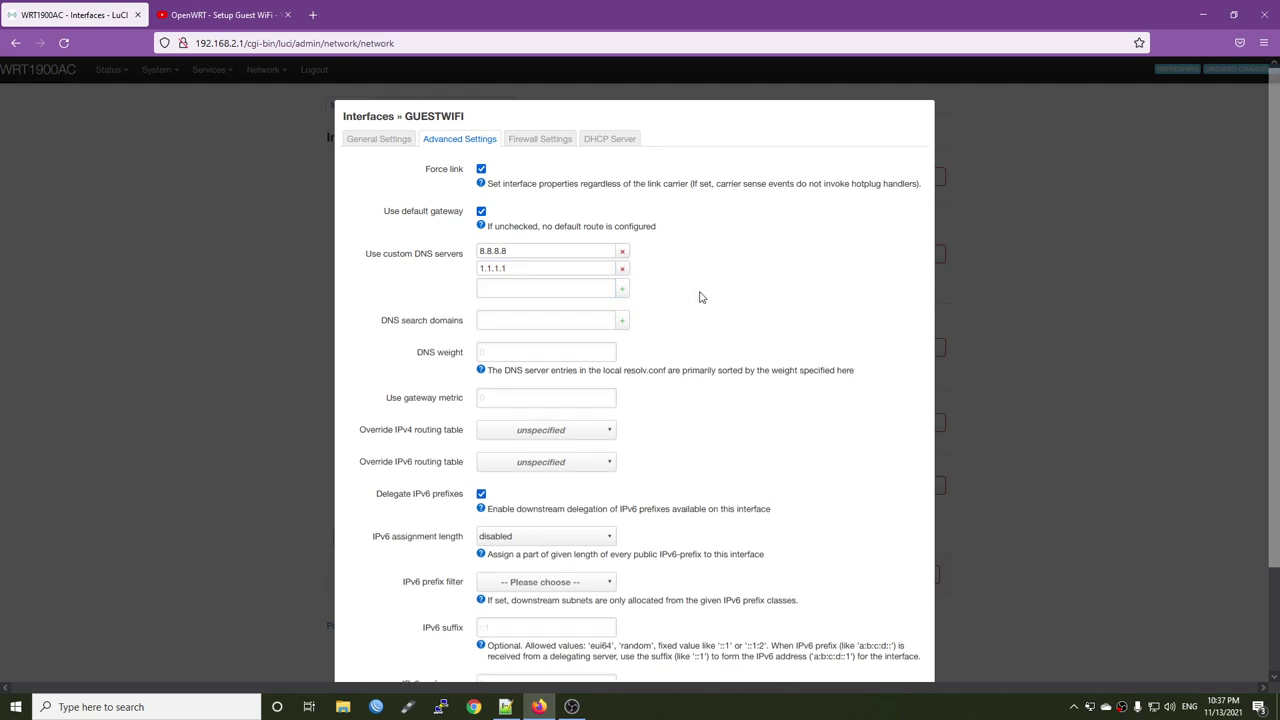
pyautogui.moveTo(508, 251); pyautogui.dragTo(478, 274)
pyautogui.click(515, 275)
pyautogui.click(443, 279)
# In Firewall Settings, create and assign a new firewall zone called guestwifi.
pyautogui.click(540, 140)
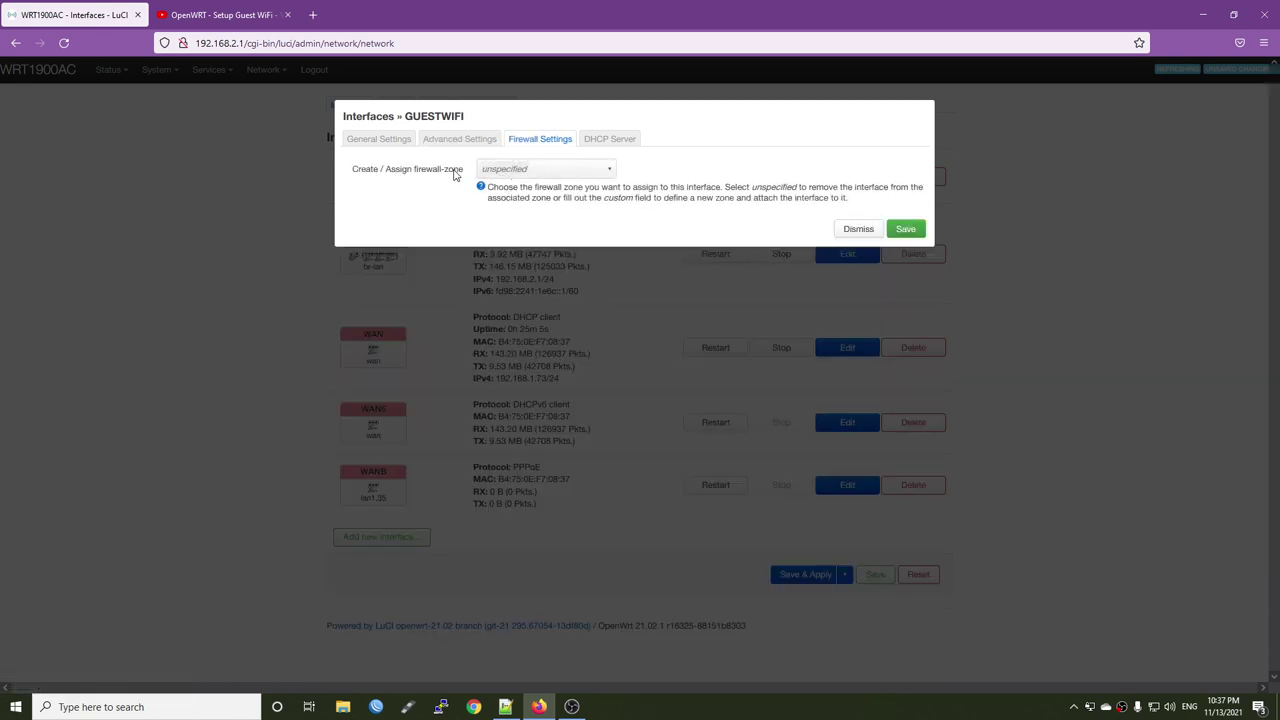
pyautogui.click(519, 172)
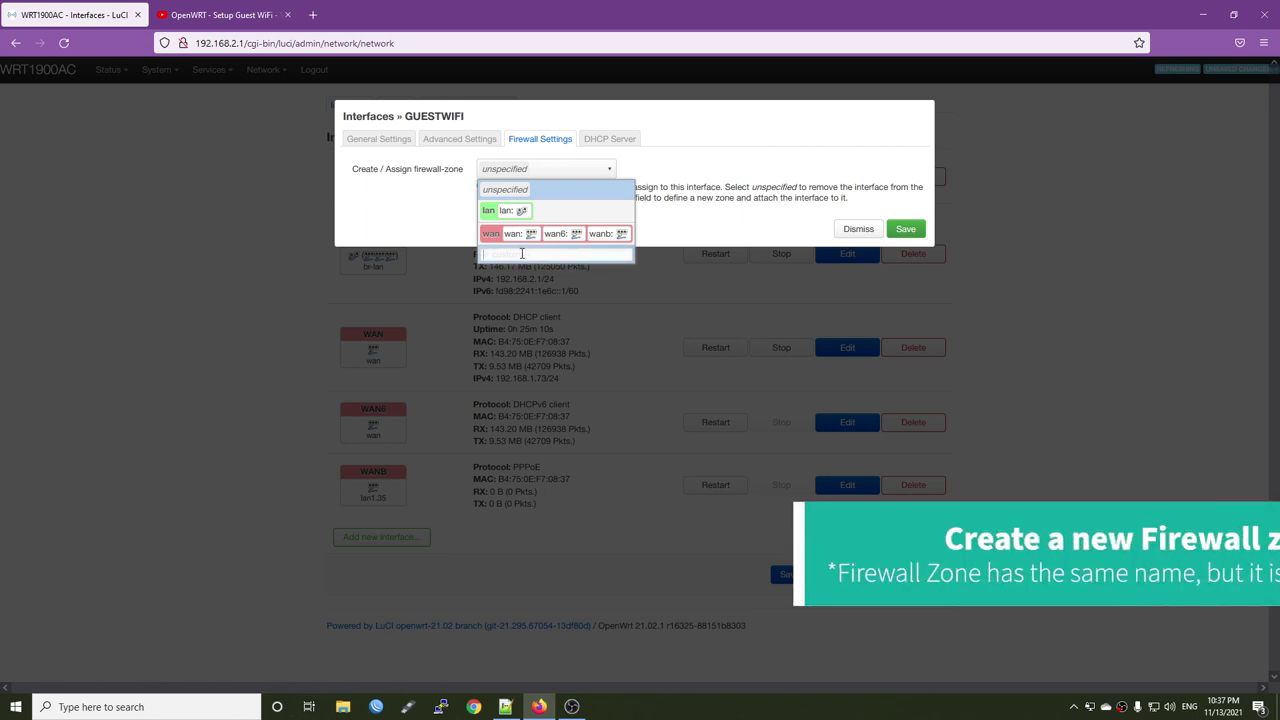
pyautogui.write('guestwifi')
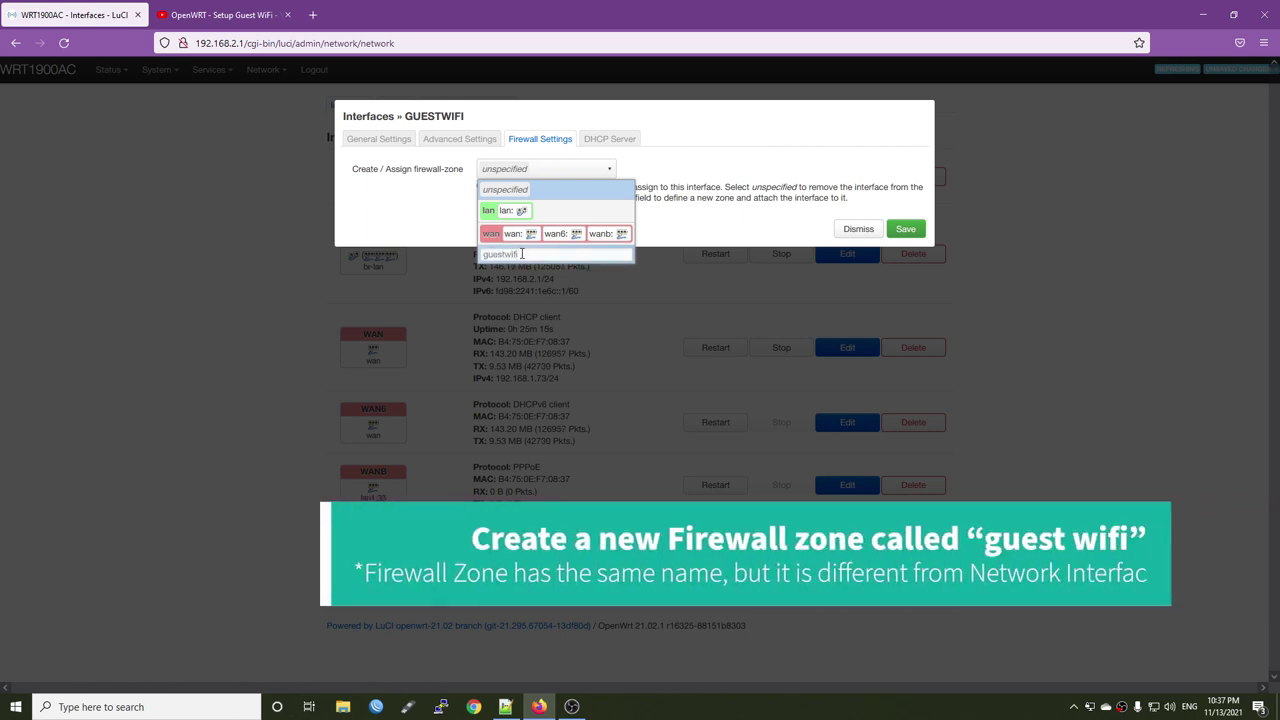
pyautogui.press('Return')
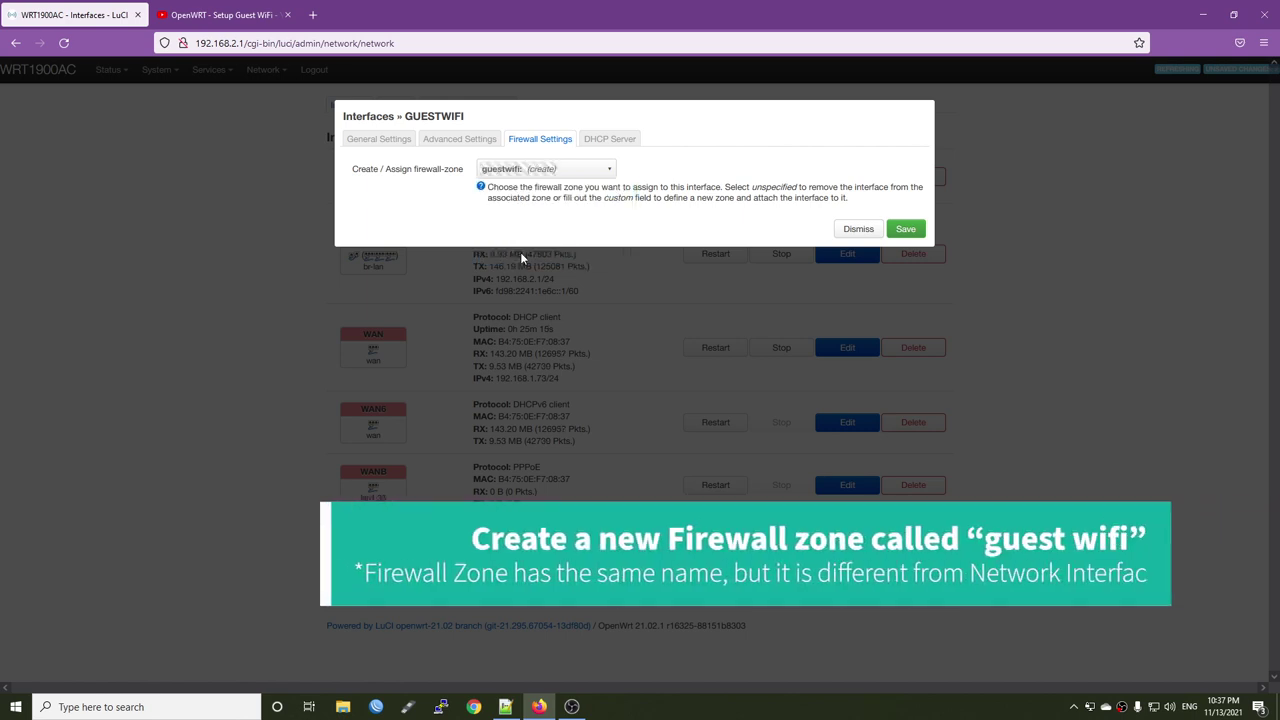
# Set up the DHCP server with start 100 and limit 120, then review its Advanced and IPv6 tabs.
pyautogui.click(620, 145)
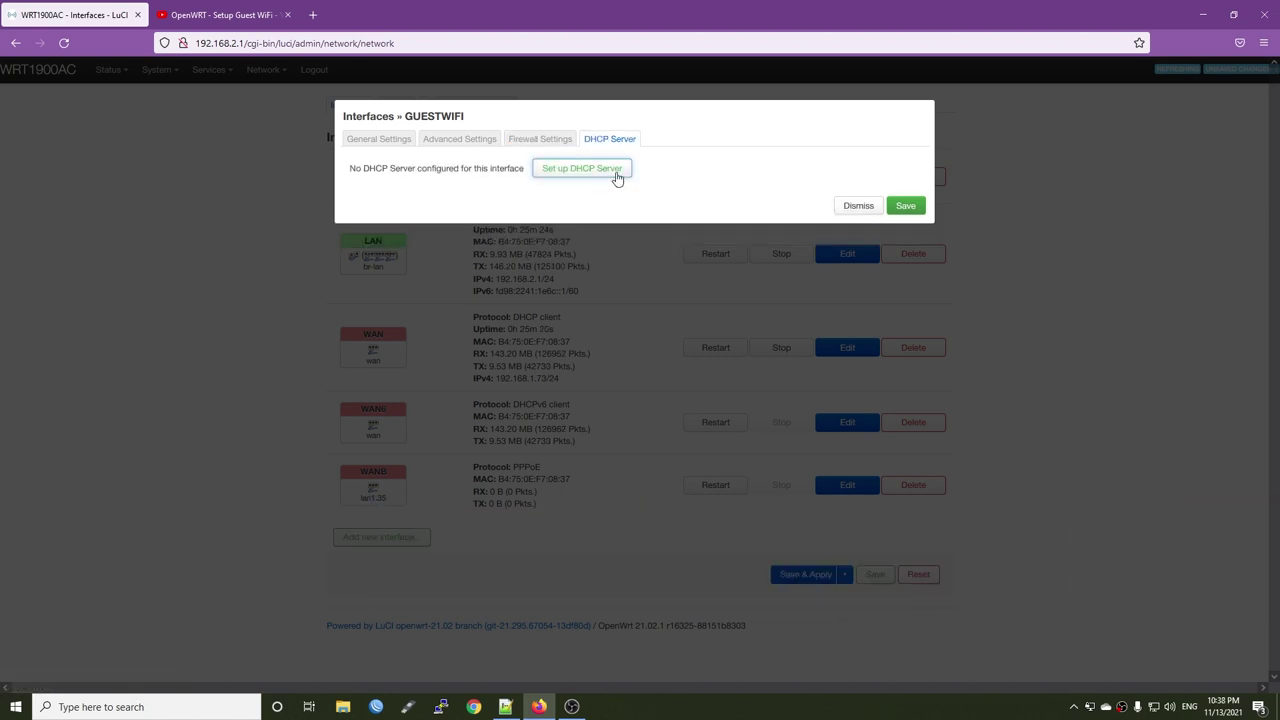
pyautogui.click(617, 176)
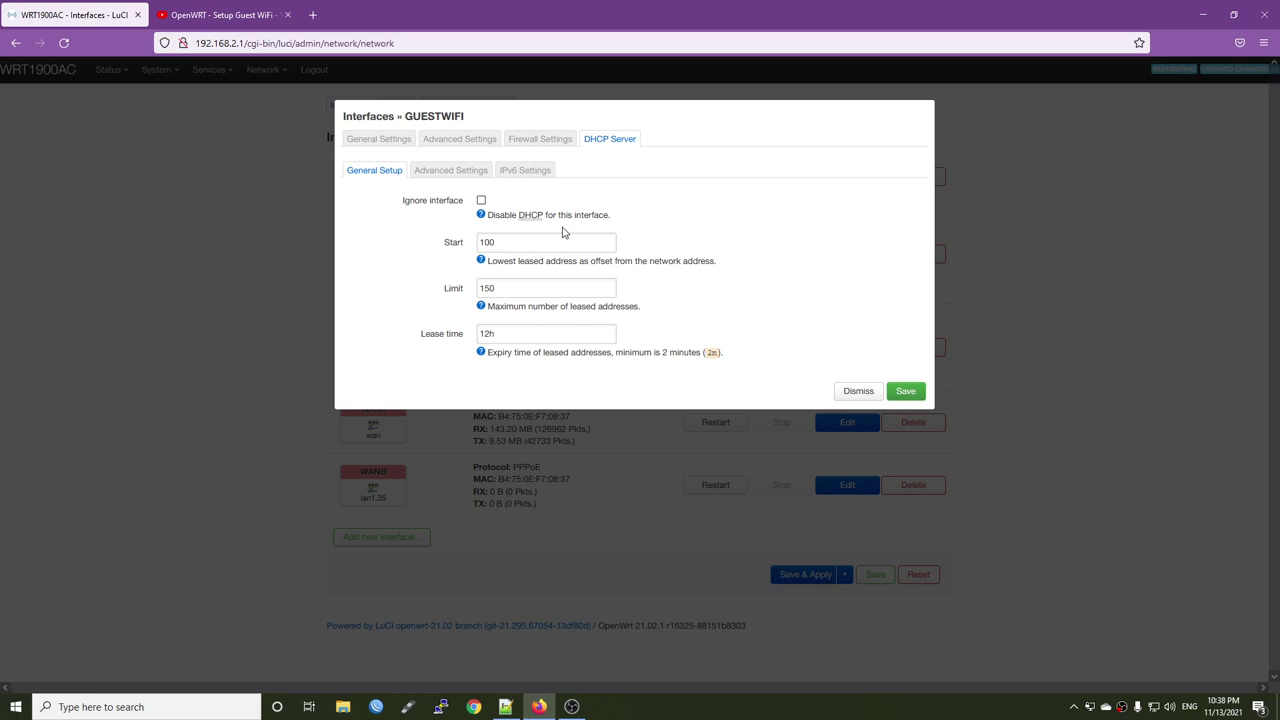
pyautogui.doubleClick(514, 243)
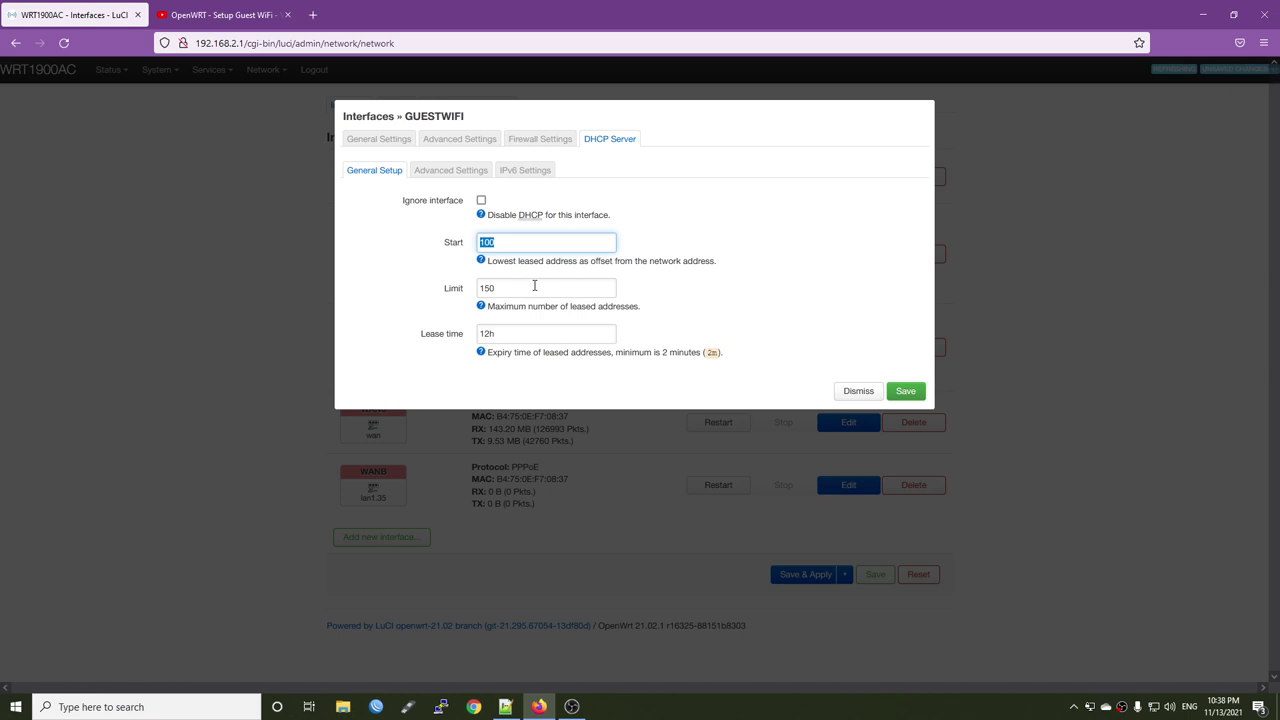
pyautogui.click(597, 272)
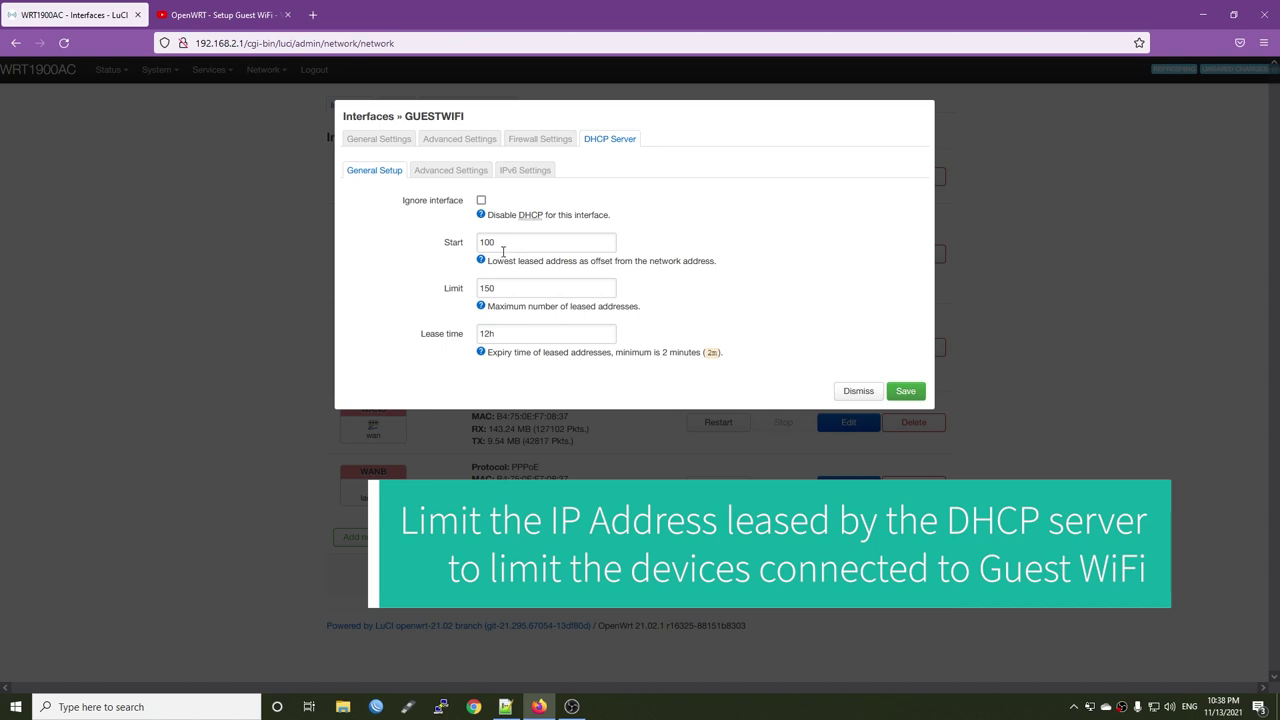
pyautogui.moveTo(495, 241); pyautogui.dragTo(607, 240)
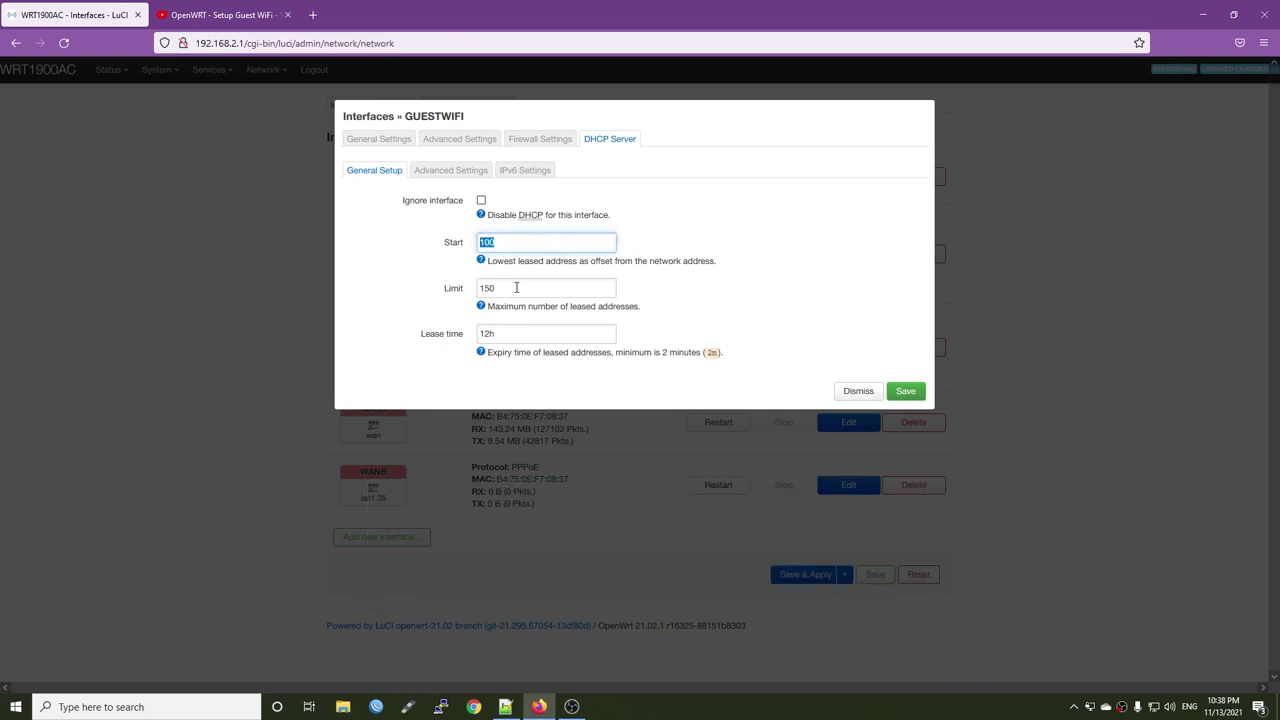
pyautogui.moveTo(509, 295); pyautogui.dragTo(587, 284)
pyautogui.write('120')
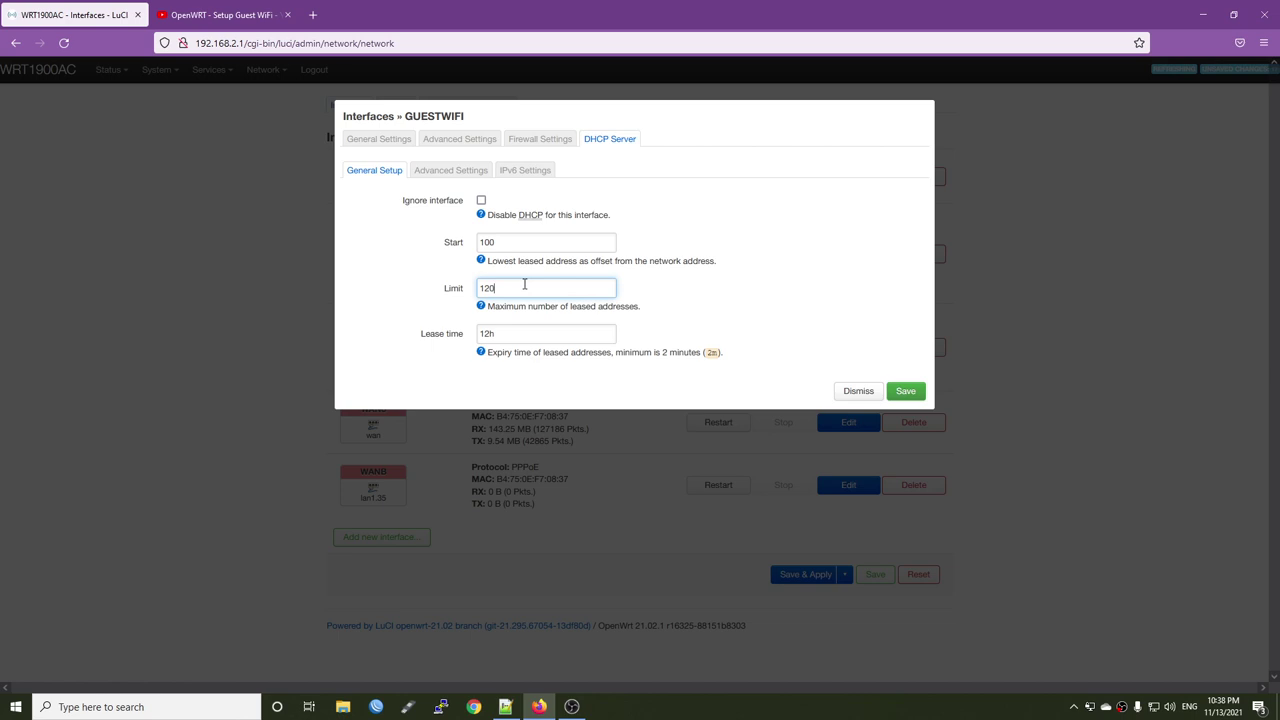
pyautogui.click(445, 174)
pyautogui.click(515, 174)
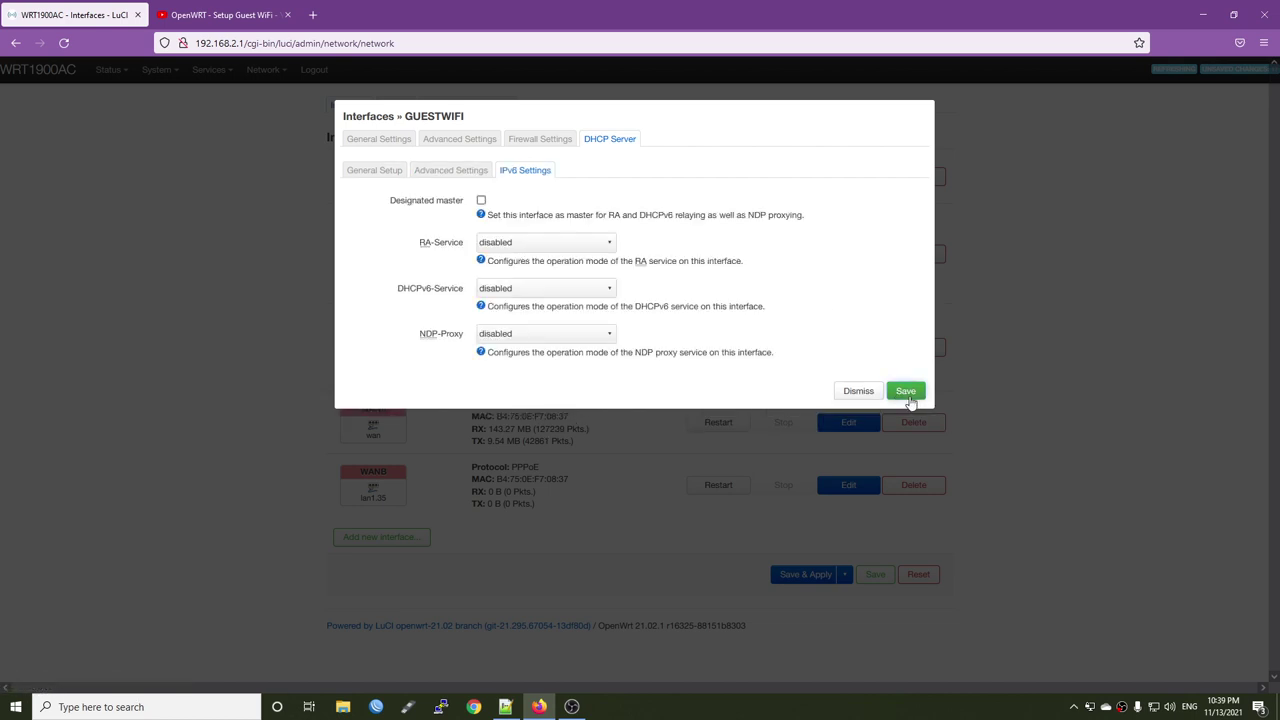
# Save the GUESTWIFI interface, apply all changes, and go to Network > Wireless.
pyautogui.click(908, 395)
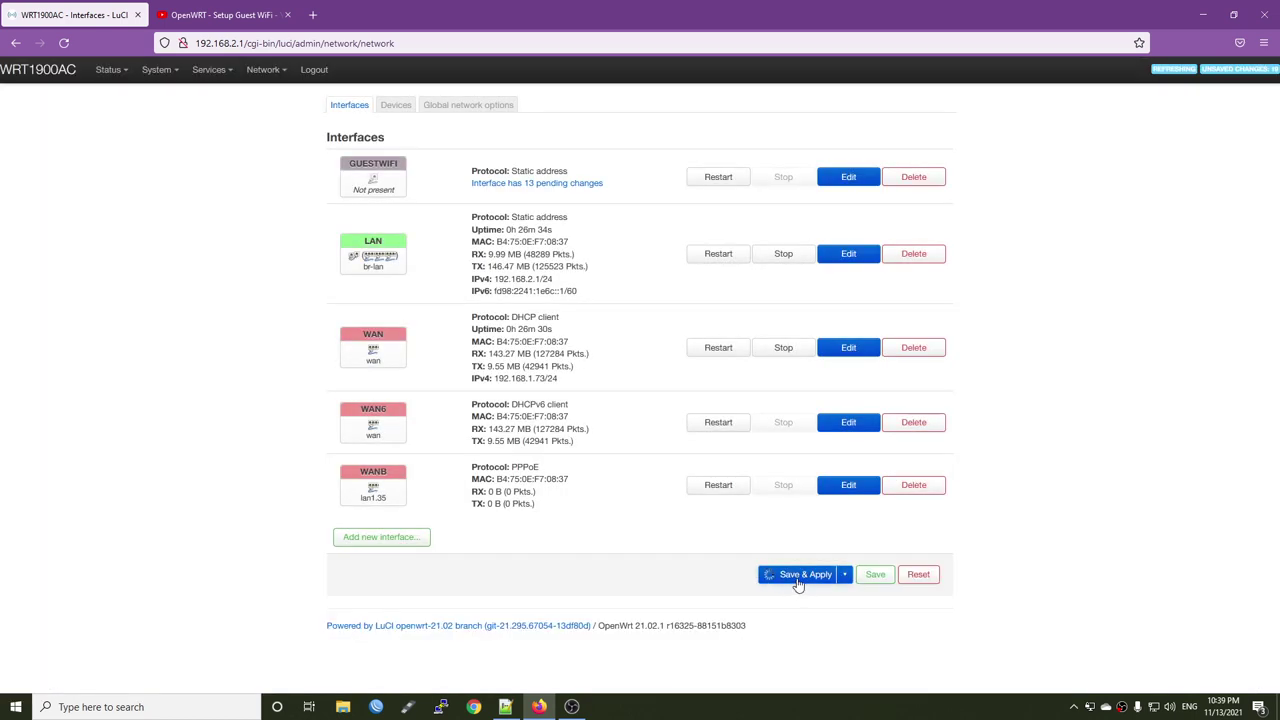
pyautogui.click(797, 576)
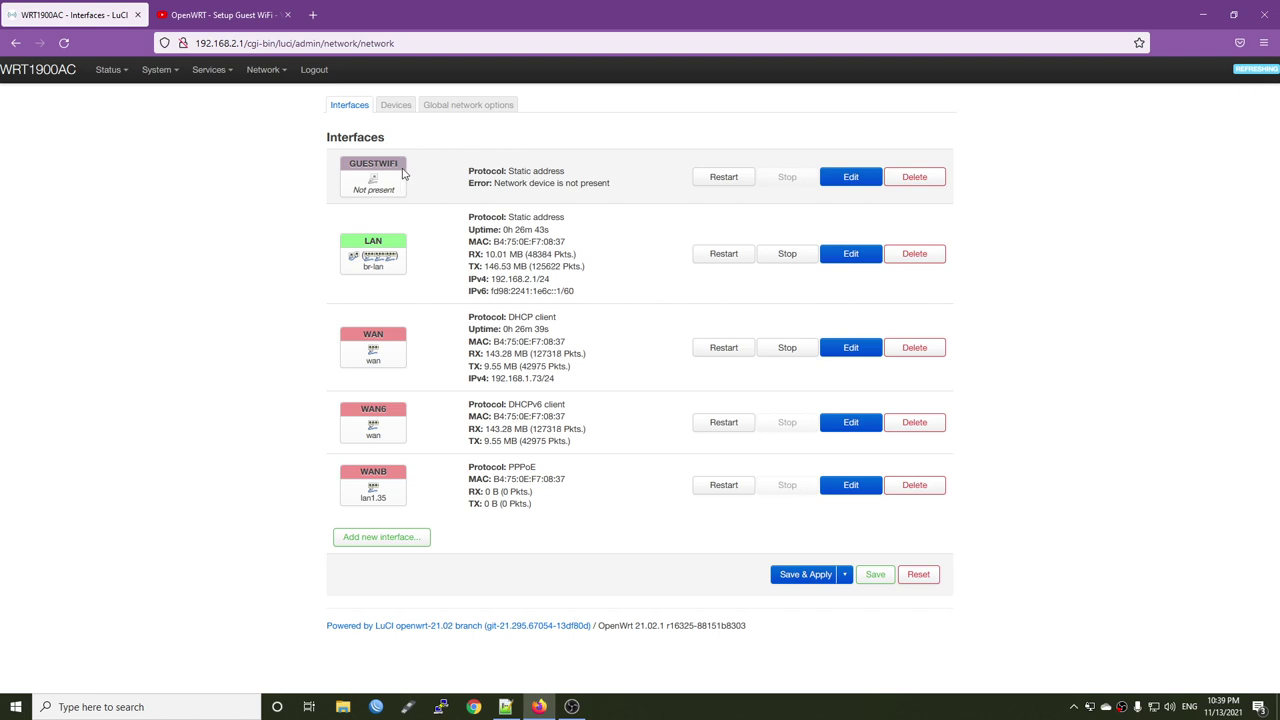
pyautogui.moveTo(265, 80)
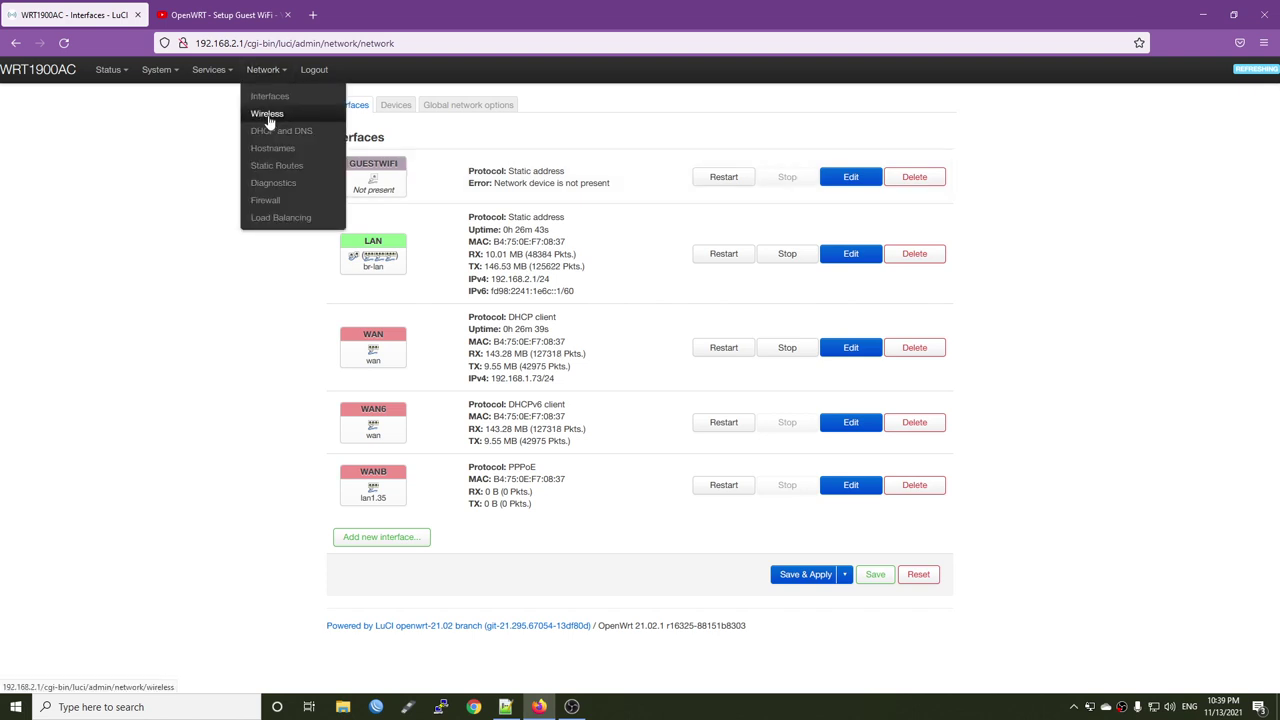
pyautogui.click(267, 114)
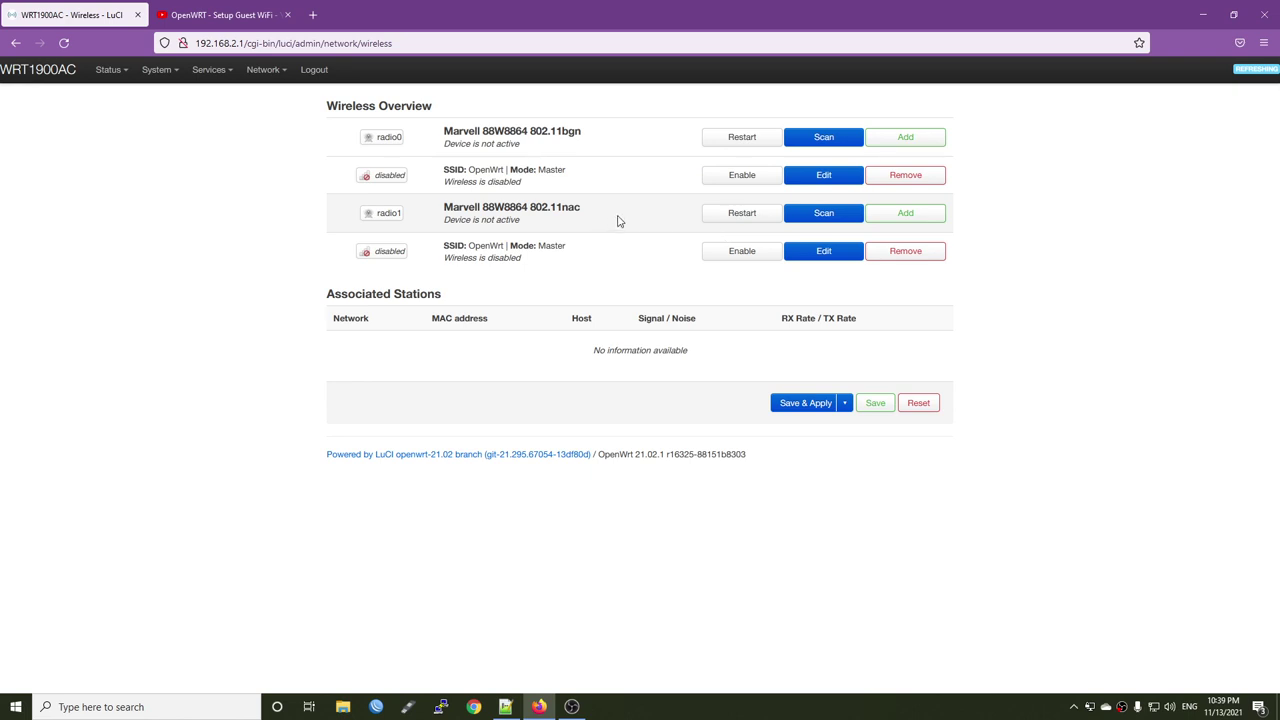
# Enable radio1's OpenWrt 5 GHz network so it comes up on channel 36.
pyautogui.click(732, 258)
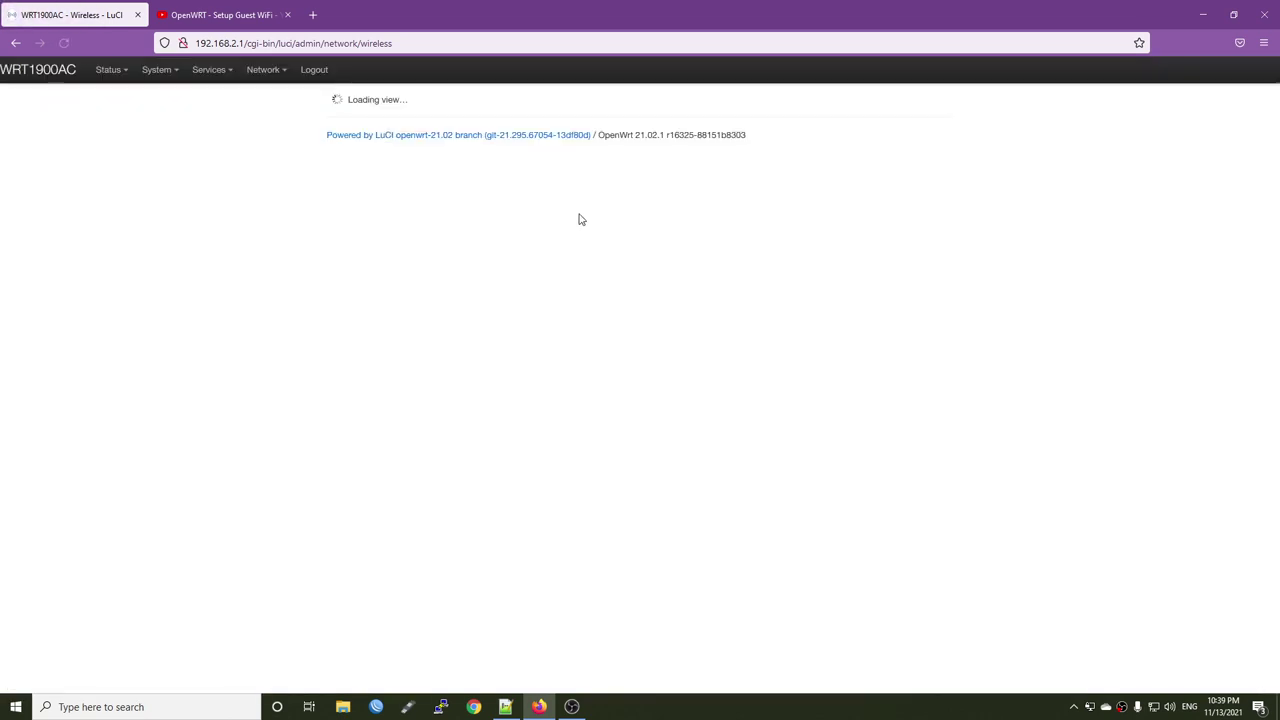
pyautogui.moveTo(589, 206); pyautogui.dragTo(571, 207)
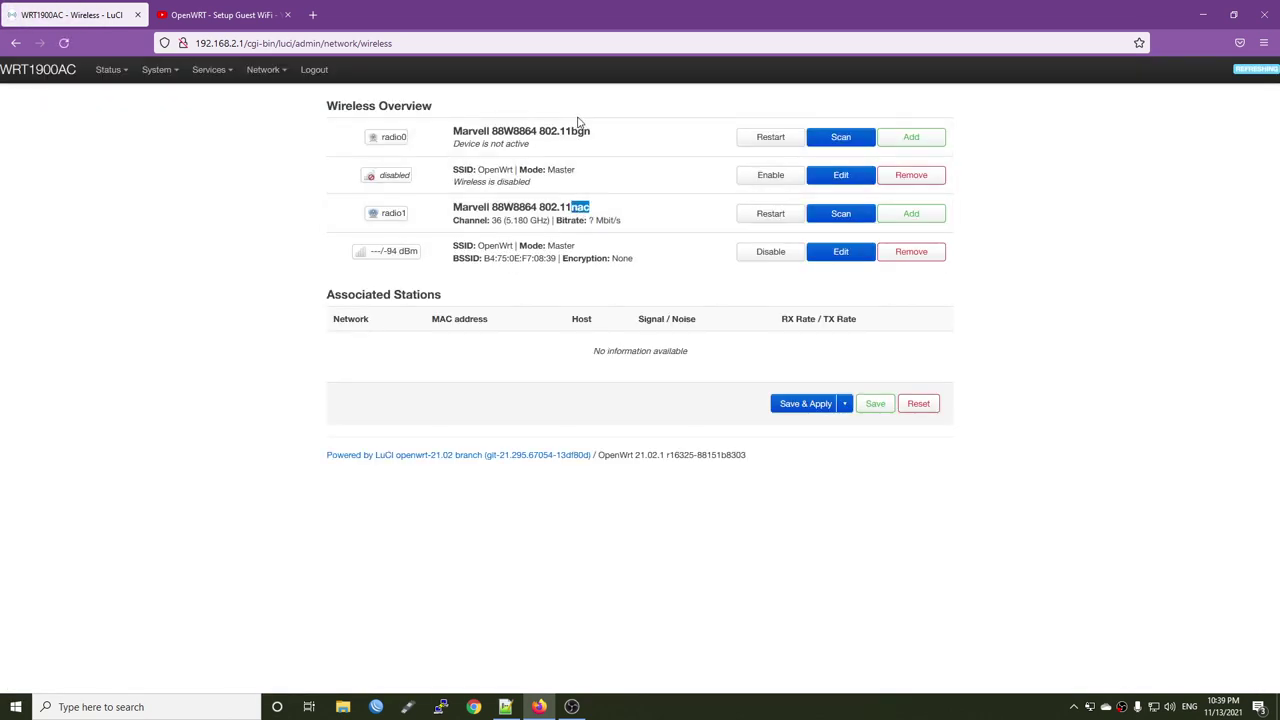
pyautogui.moveTo(591, 132); pyautogui.dragTo(573, 134)
pyautogui.click(668, 248)
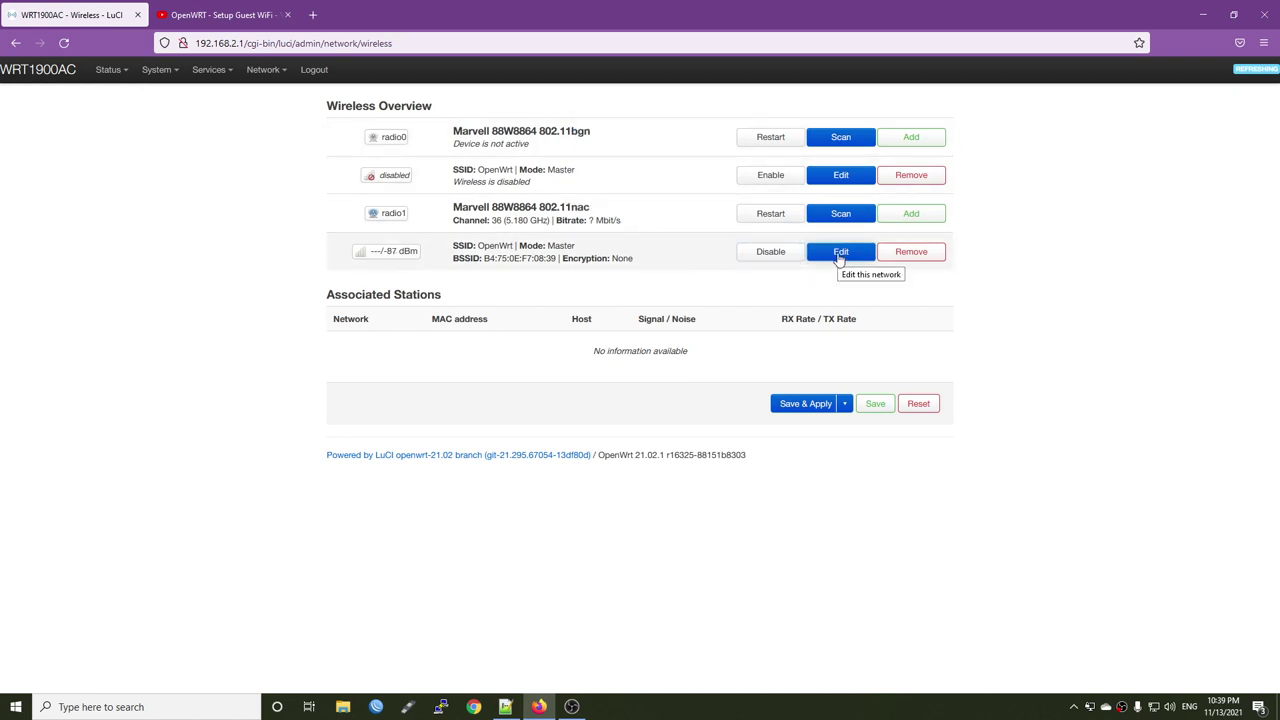
# Edit radio1's wireless network and change its ESSID to OpenWrt-Guest.
pyautogui.click(840, 254)
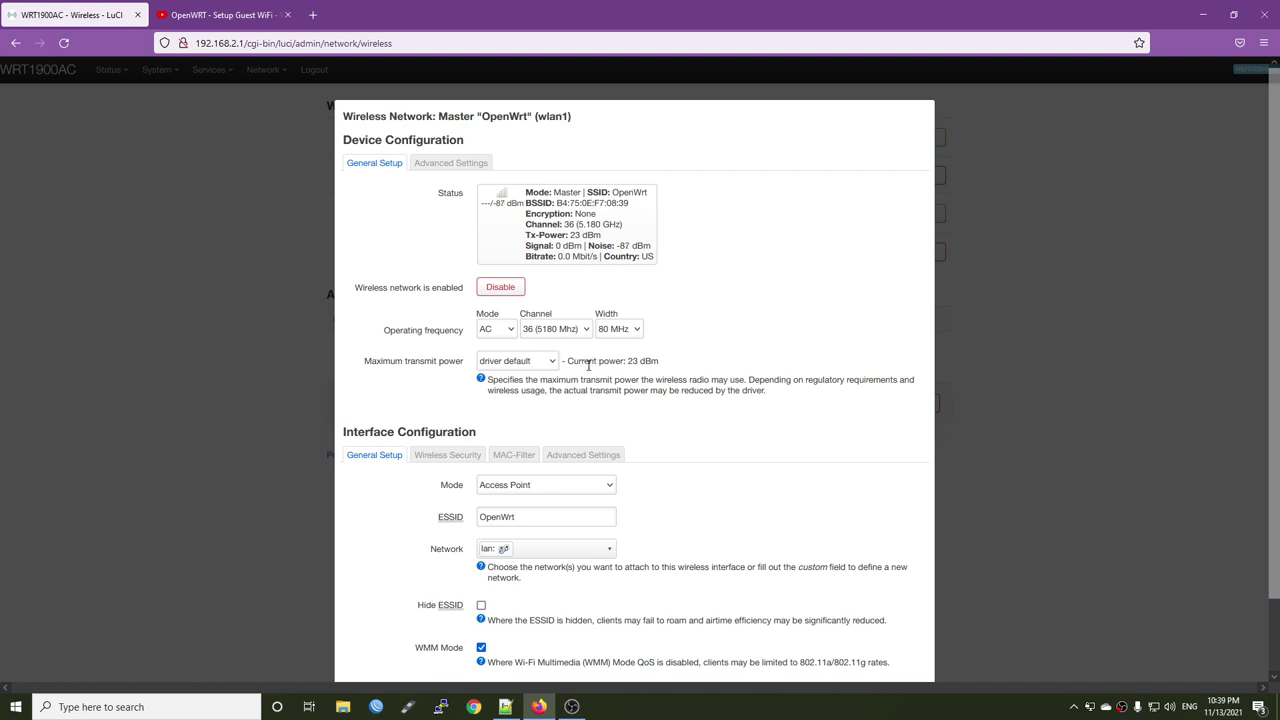
pyautogui.scroll(-1, 592, 385)
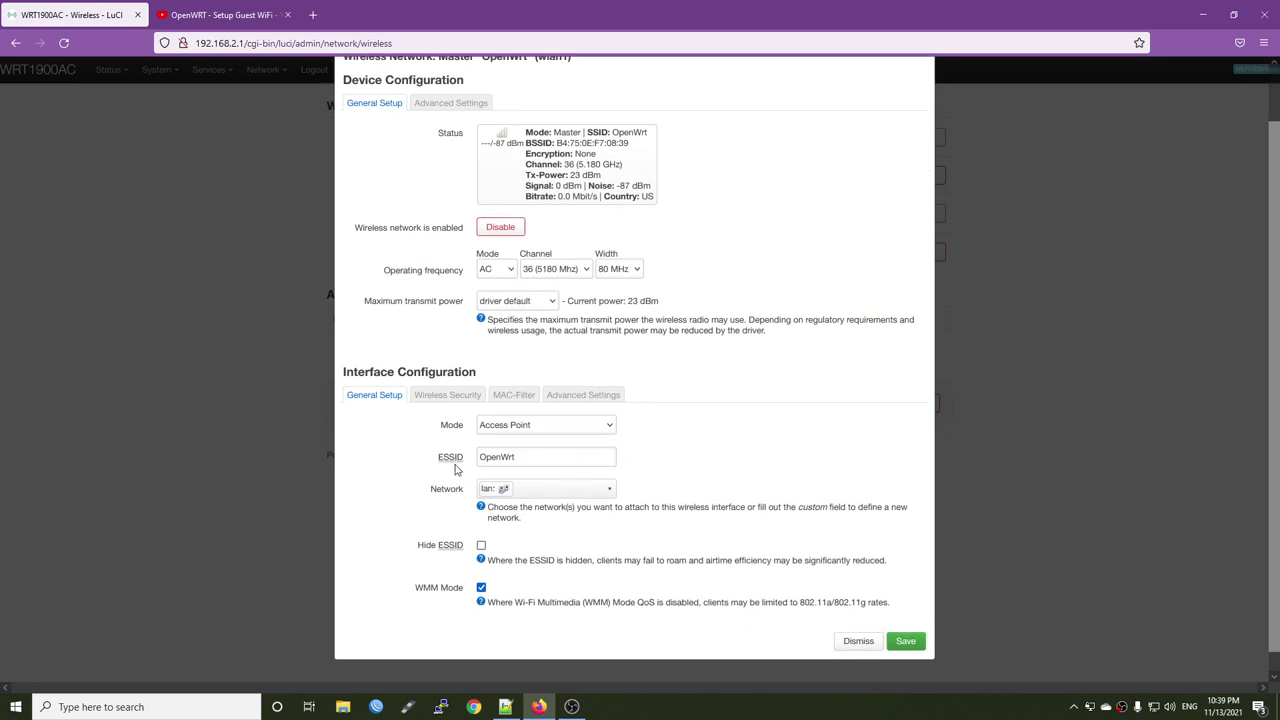
pyautogui.click(535, 455)
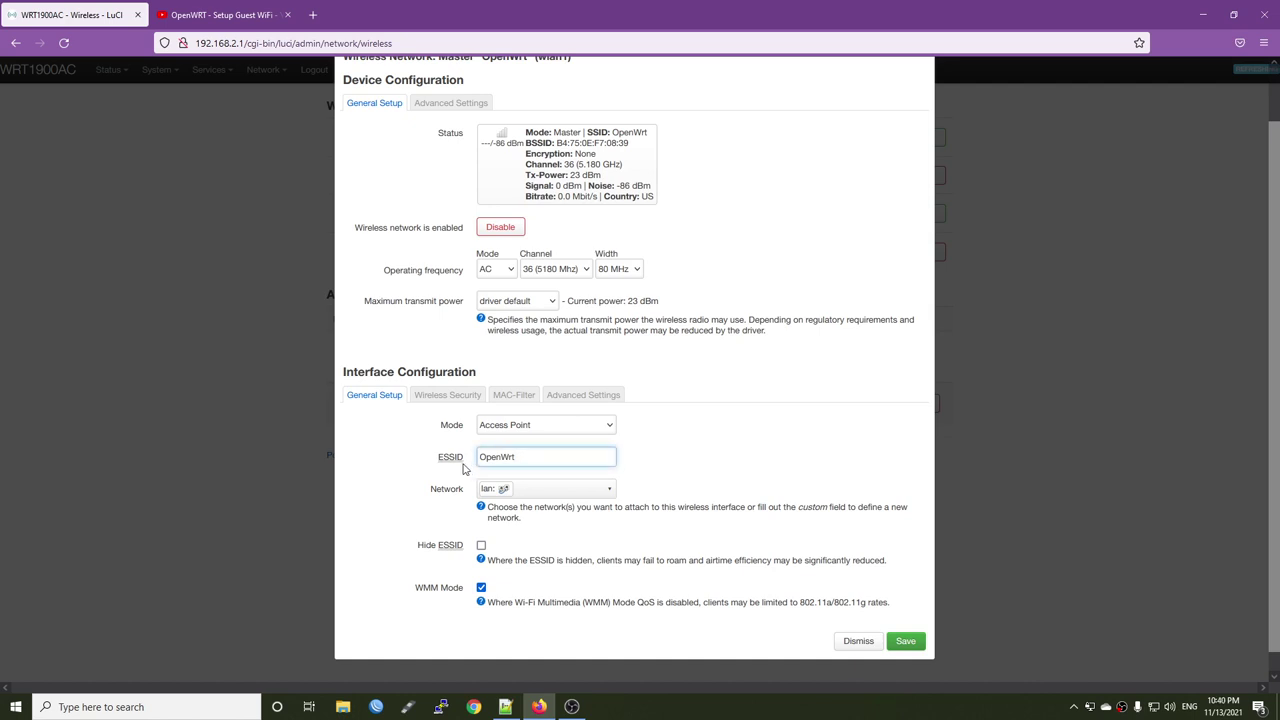
pyautogui.write('-Guest')
pyautogui.click(697, 459)
# Attach the wireless network to guestwifi and detach it from lan.
pyautogui.click(547, 491)
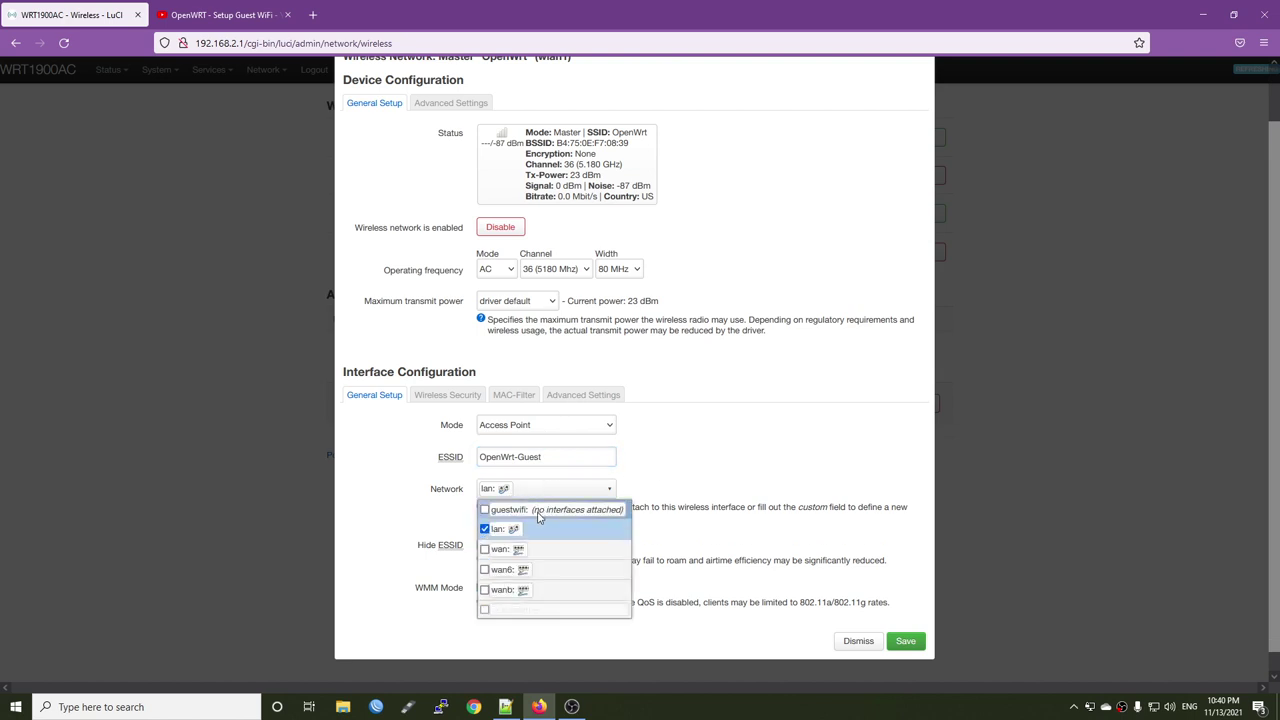
pyautogui.click(538, 512)
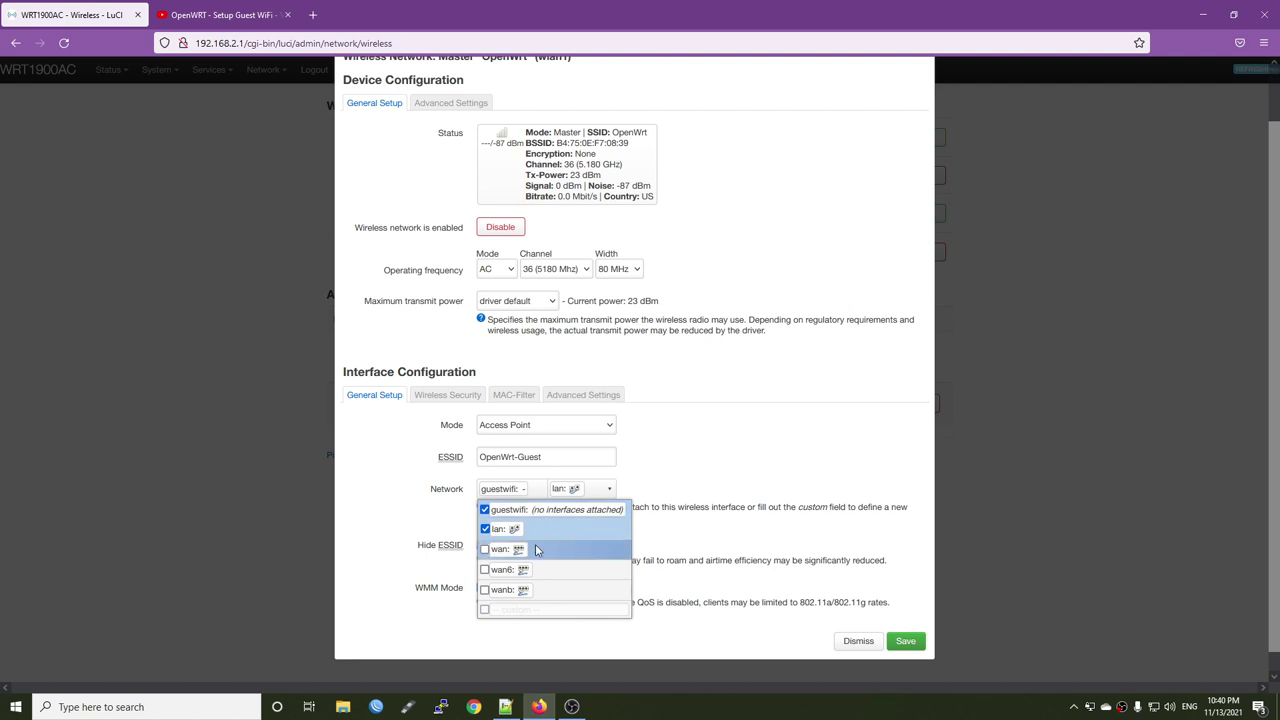
pyautogui.click(484, 529)
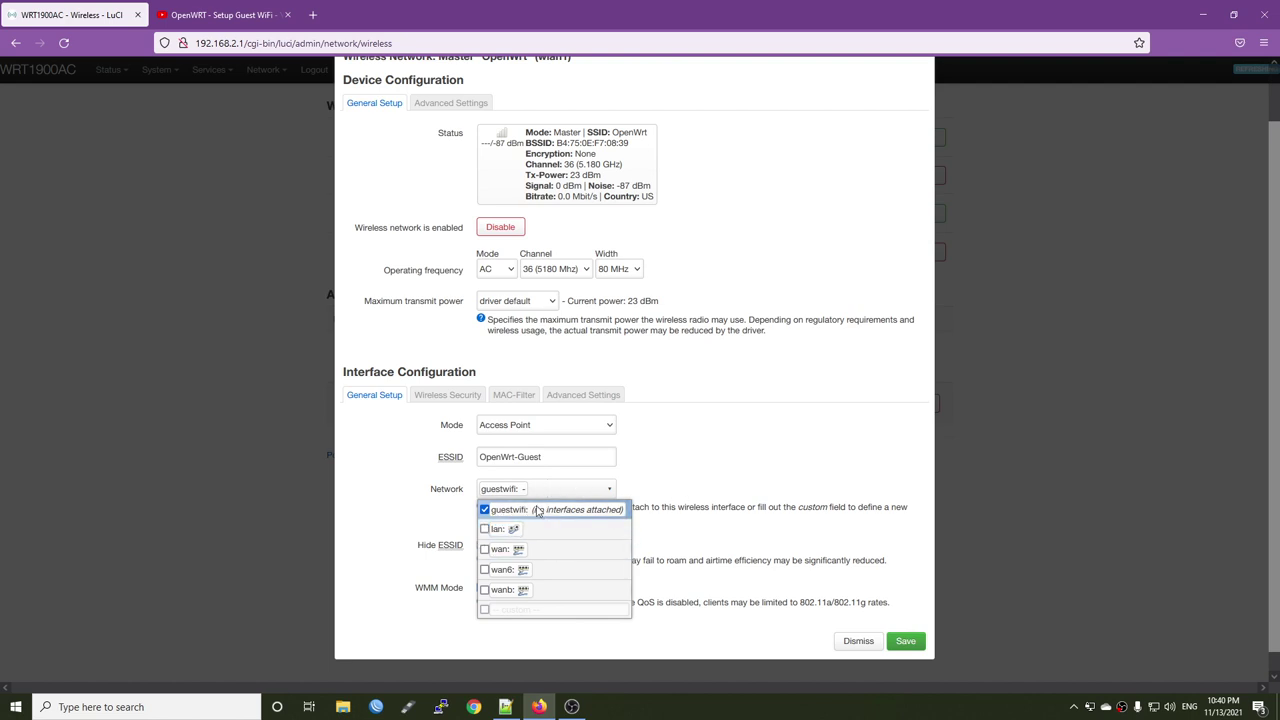
pyautogui.click(754, 481)
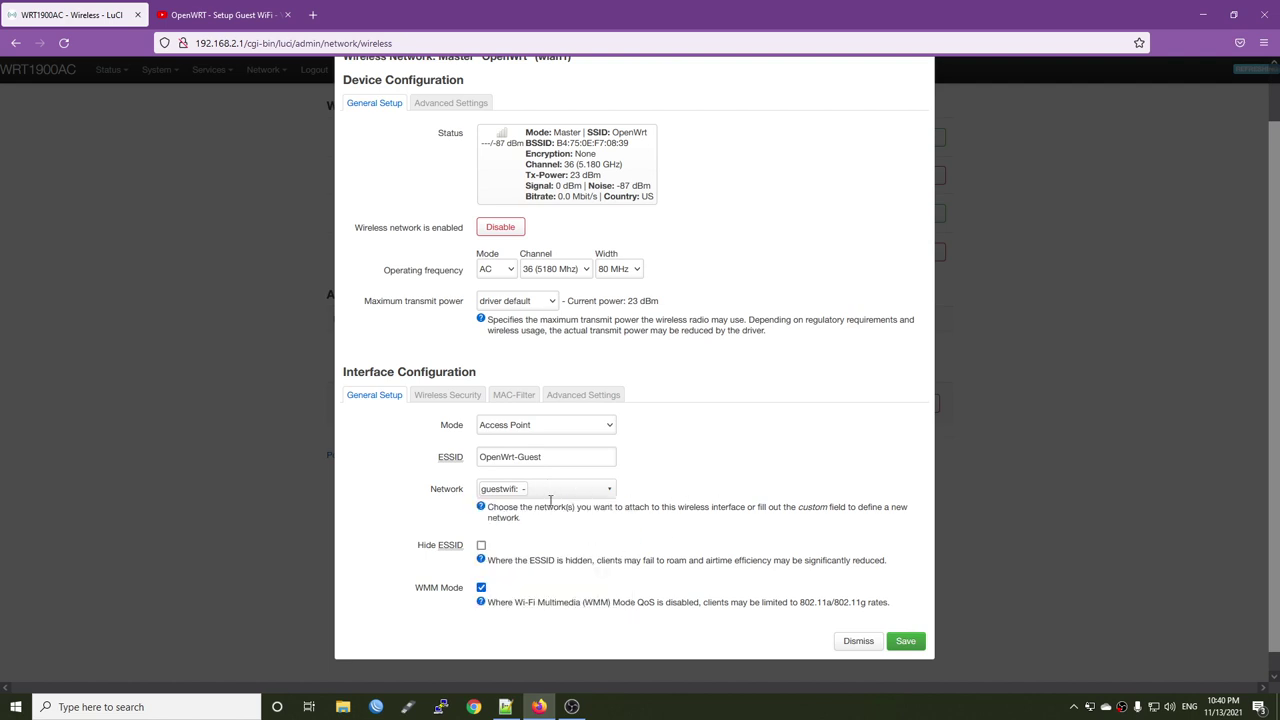
# Keep the guest SSID at No Encryption and enable Isolate Clients.
pyautogui.click(448, 395)
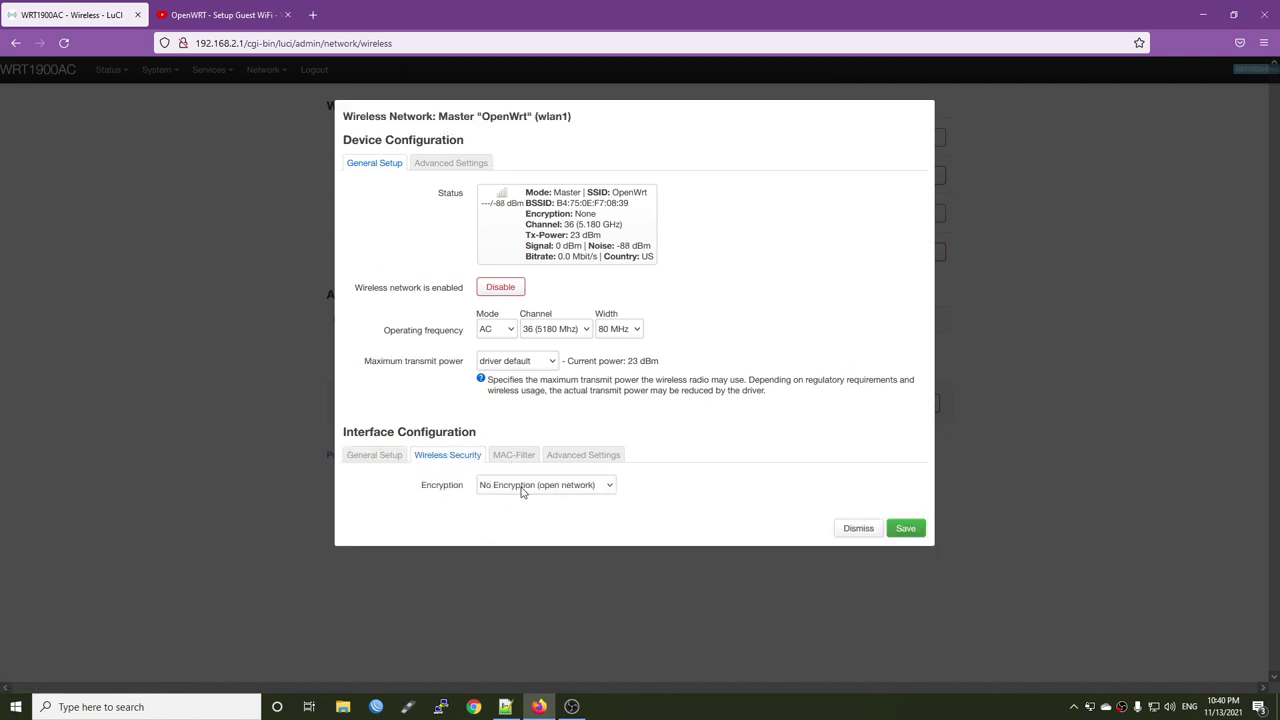
pyautogui.click(521, 487)
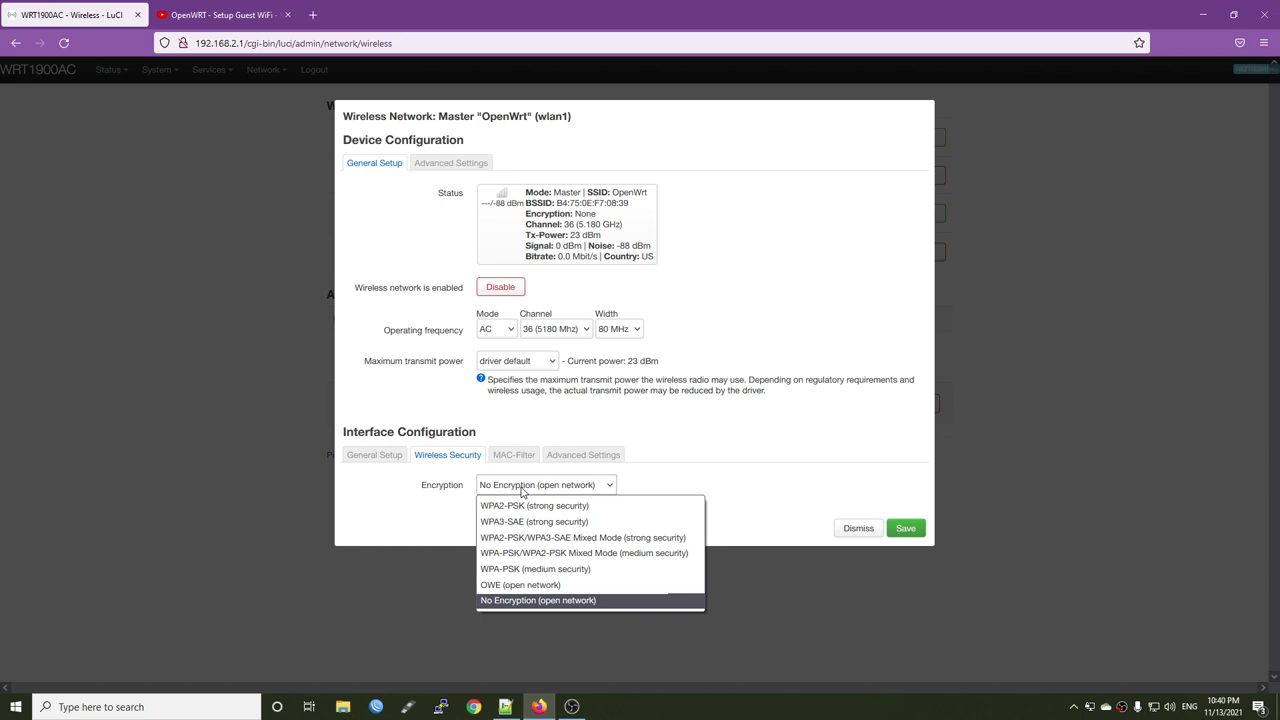
pyautogui.click(620, 599)
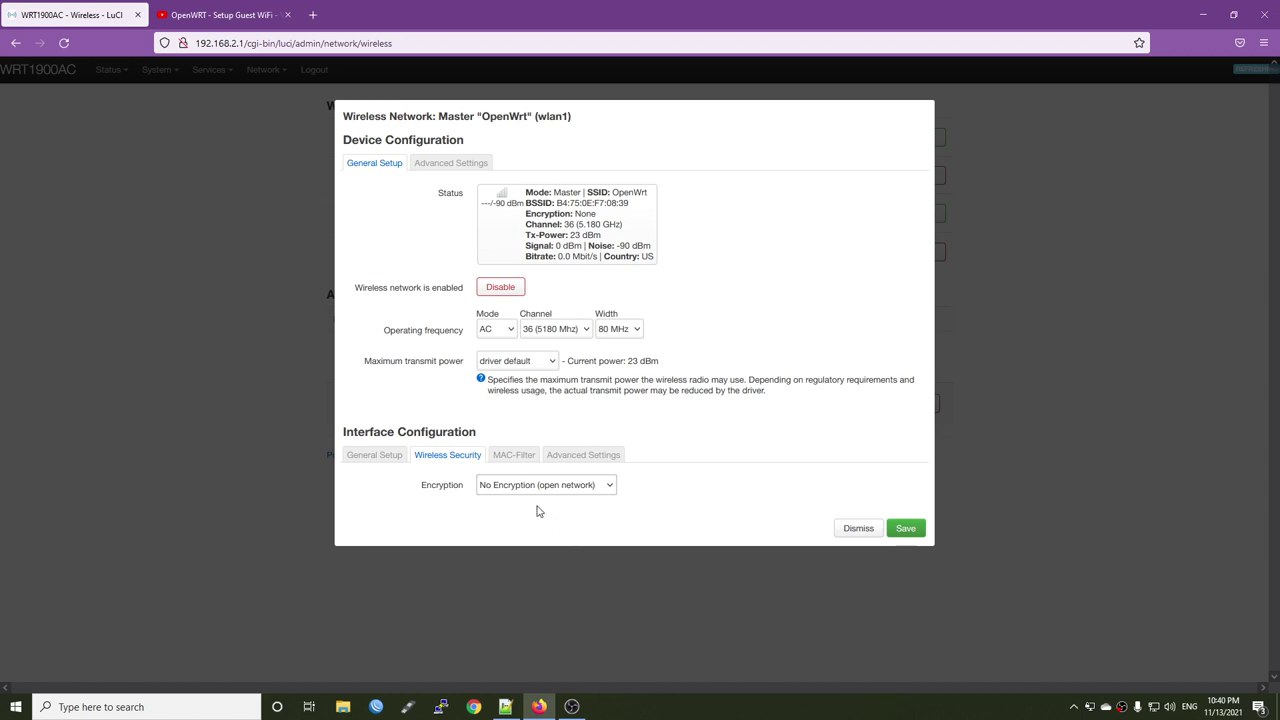
pyautogui.click(563, 458)
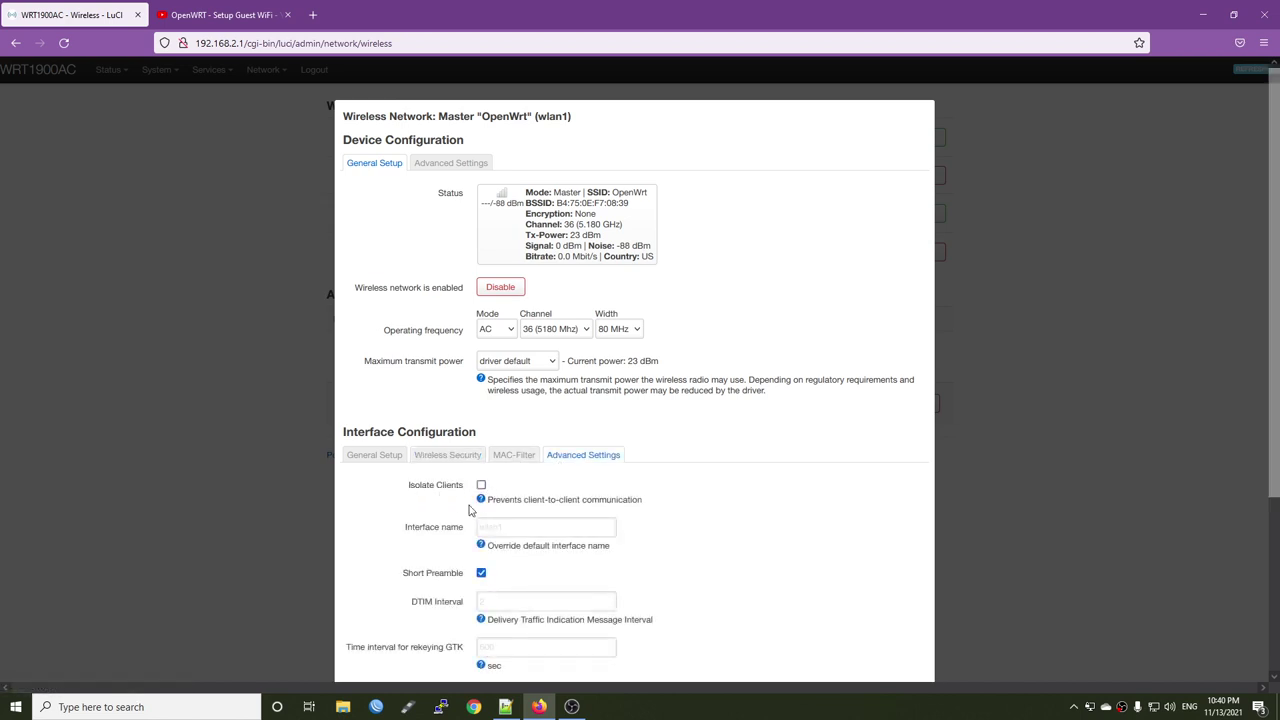
pyautogui.click(482, 488)
pyautogui.scroll(-2, 583, 501)
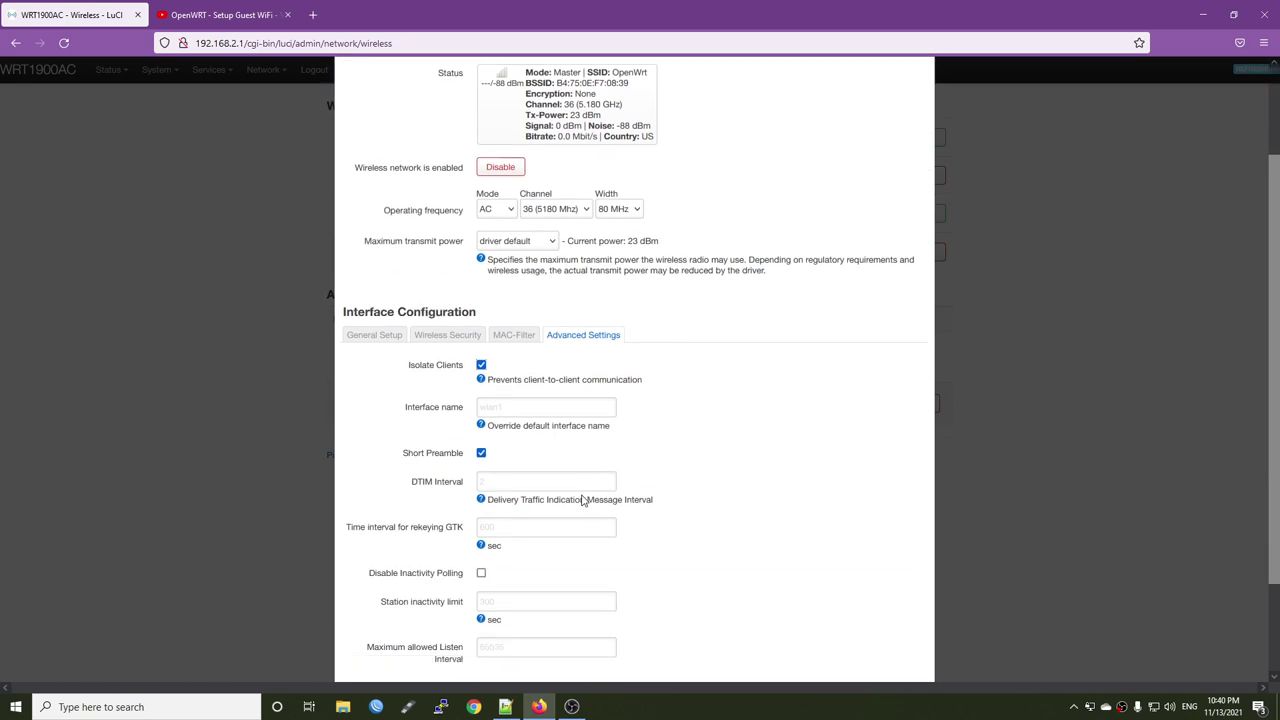
pyautogui.scroll(-2, 583, 501)
pyautogui.scroll(4, 605, 489)
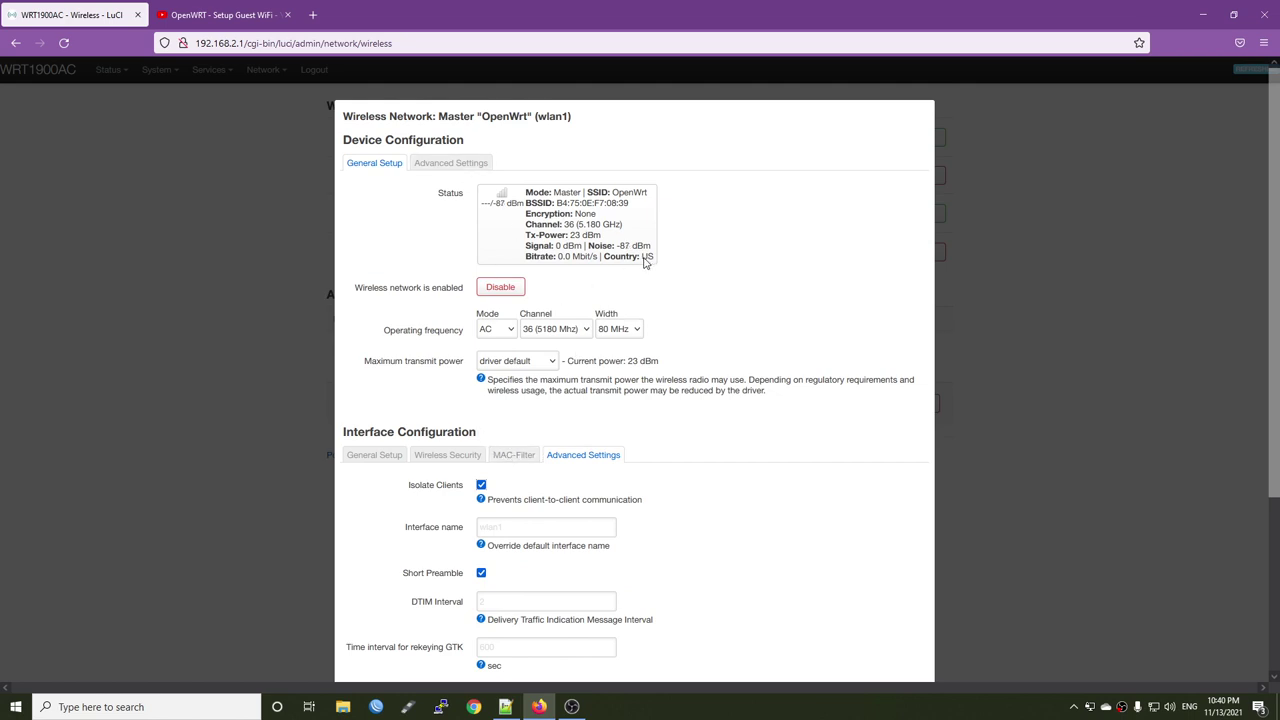
# Review the radio's advanced device settings, then save and apply the wireless changes.
pyautogui.click(465, 167)
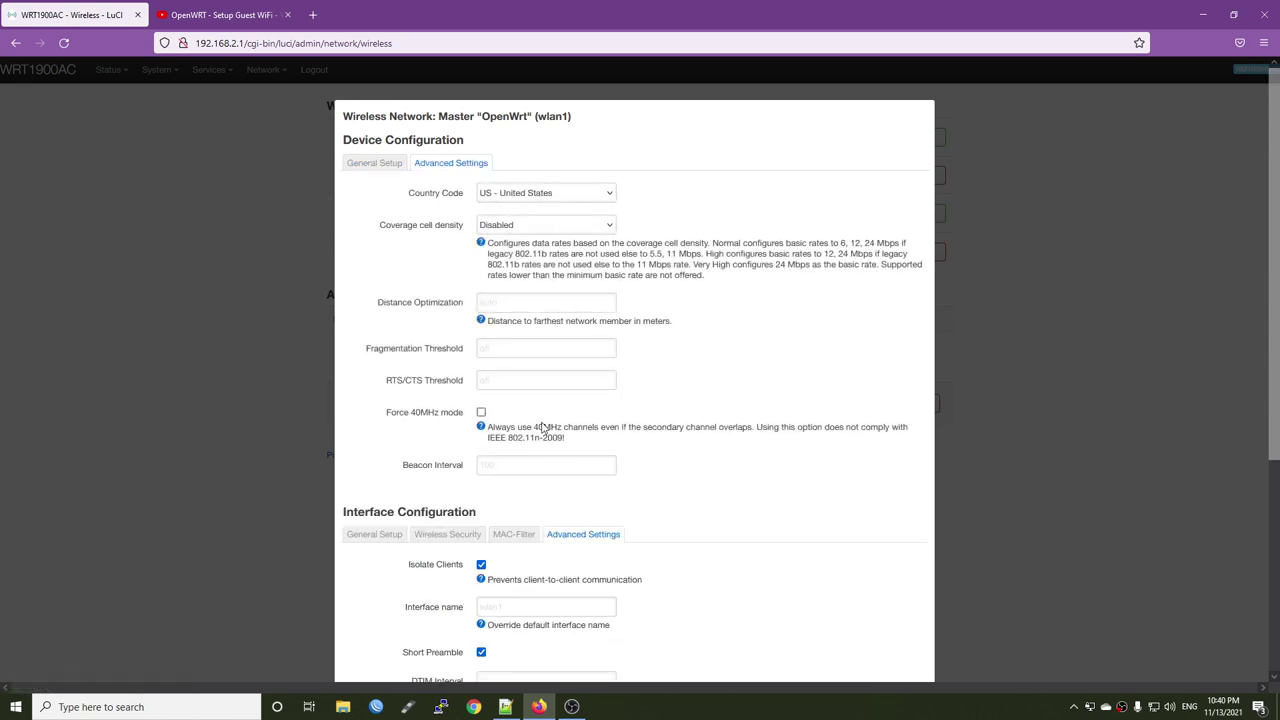
pyautogui.scroll(-3, 600, 440)
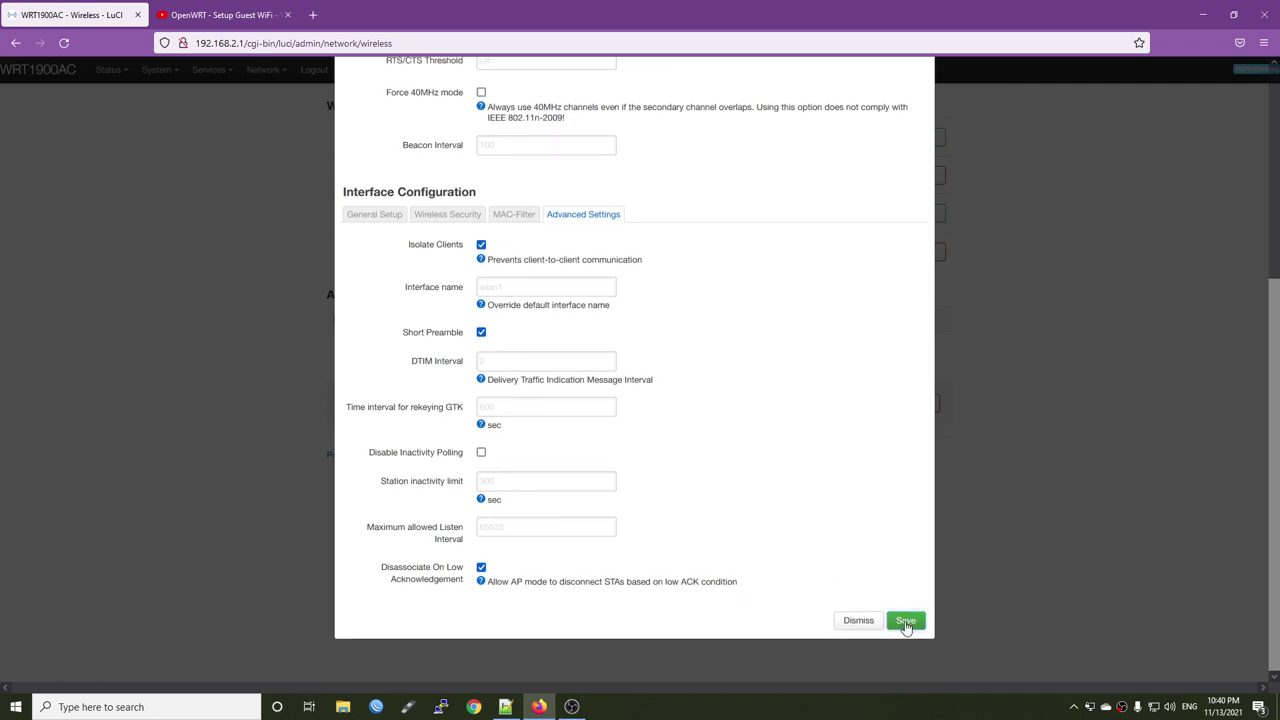
pyautogui.click(905, 622)
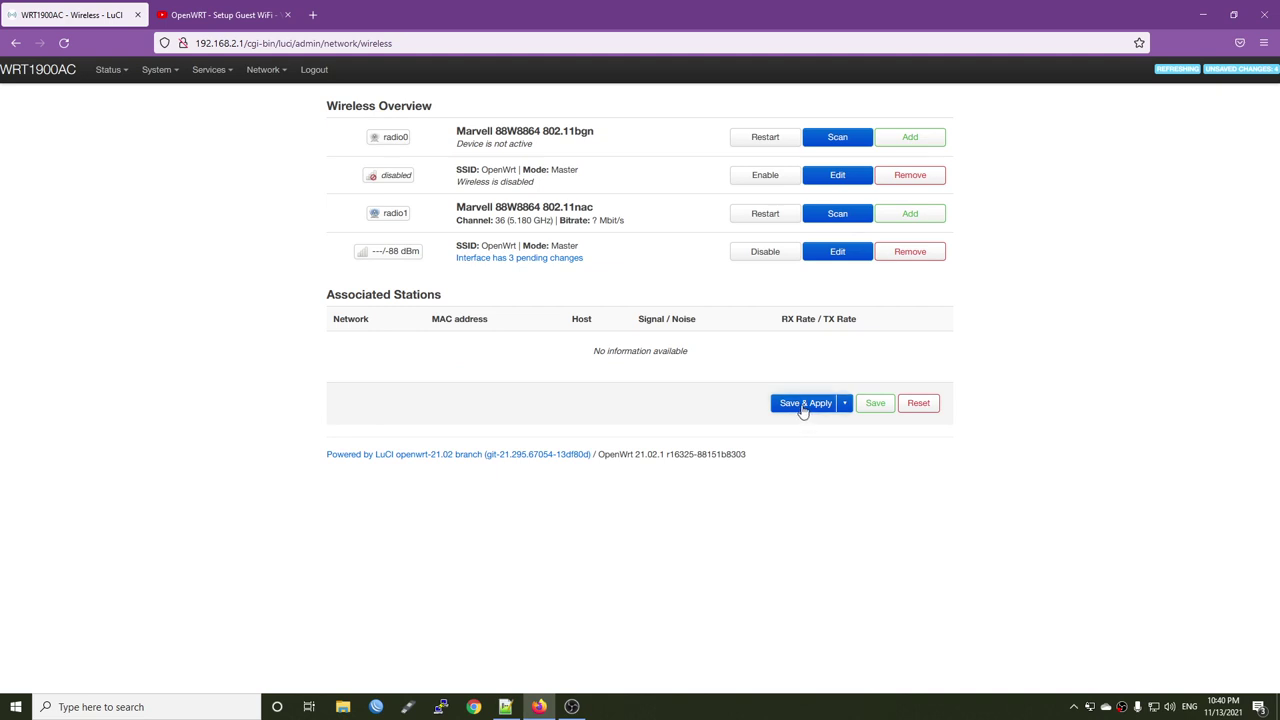
pyautogui.click(802, 404)
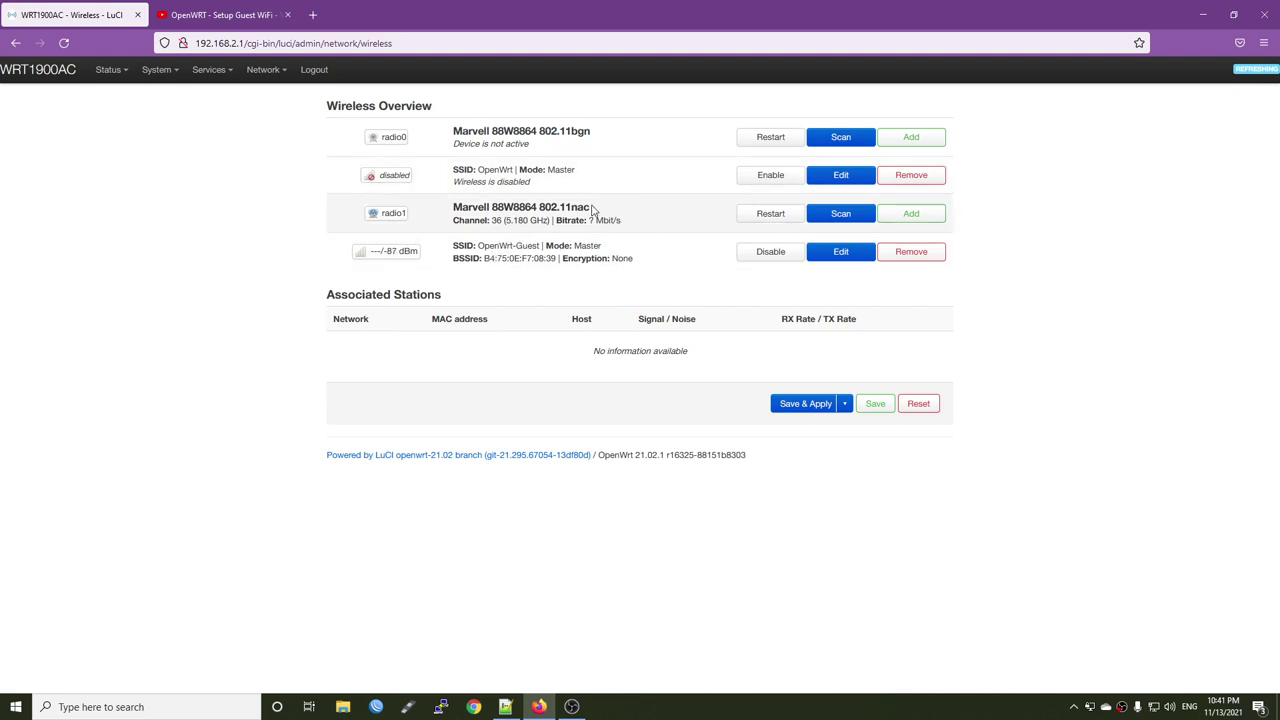
# Edit the guestwifi firewall zone to view its input reject, output accept, forward reject policies.
pyautogui.moveTo(592, 208); pyautogui.dragTo(446, 210)
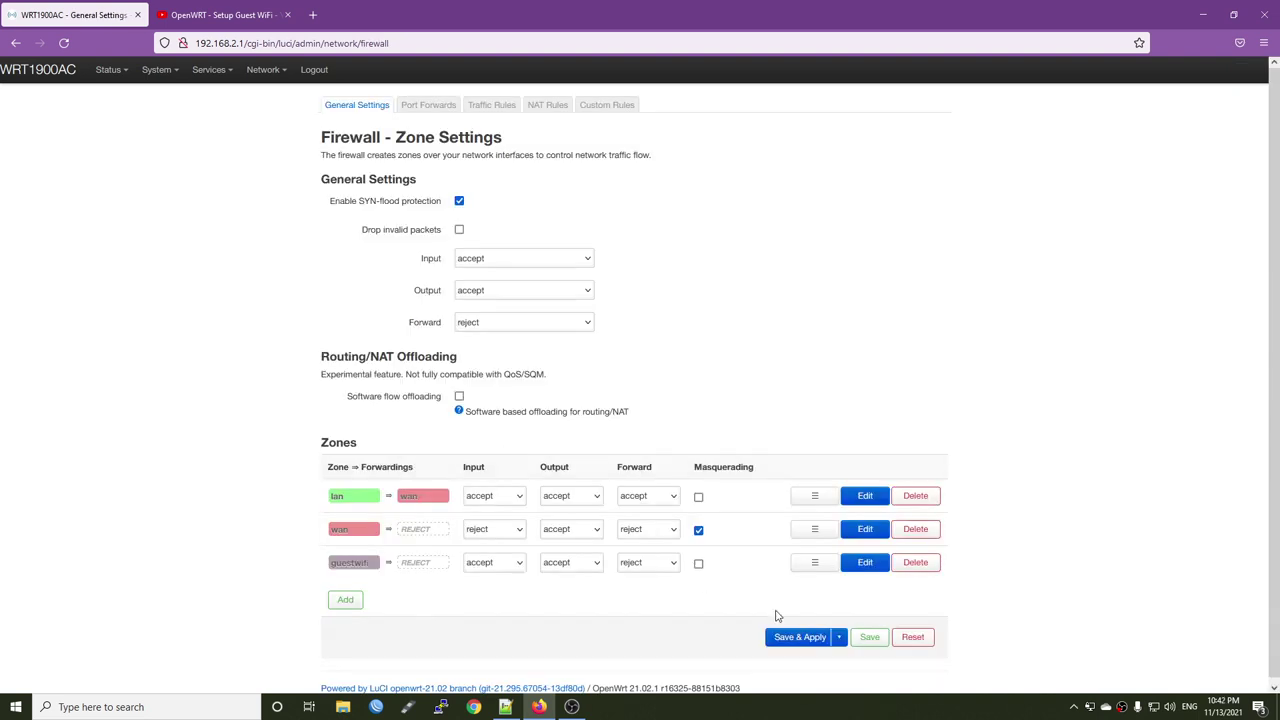
pyautogui.click(858, 571)
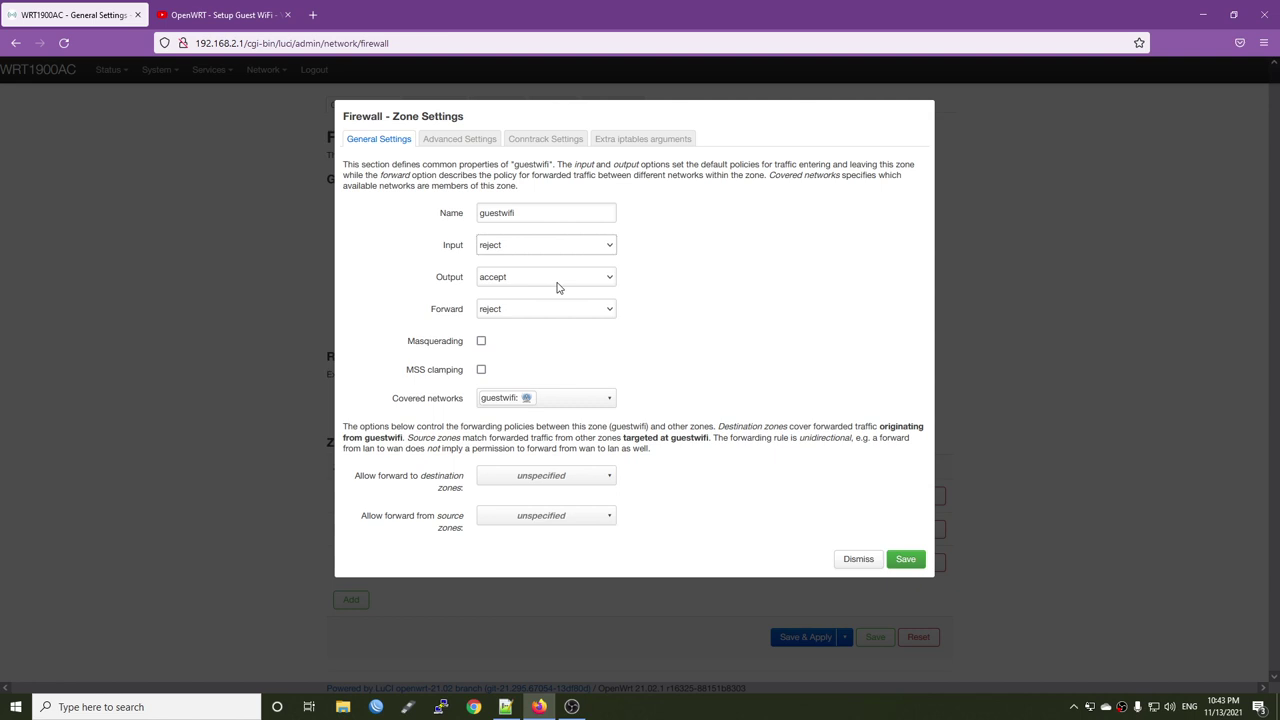
# Keep the output policy at accept and allow guestwifi to forward to the wan zone.
pyautogui.click(557, 287)
pyautogui.click(732, 299)
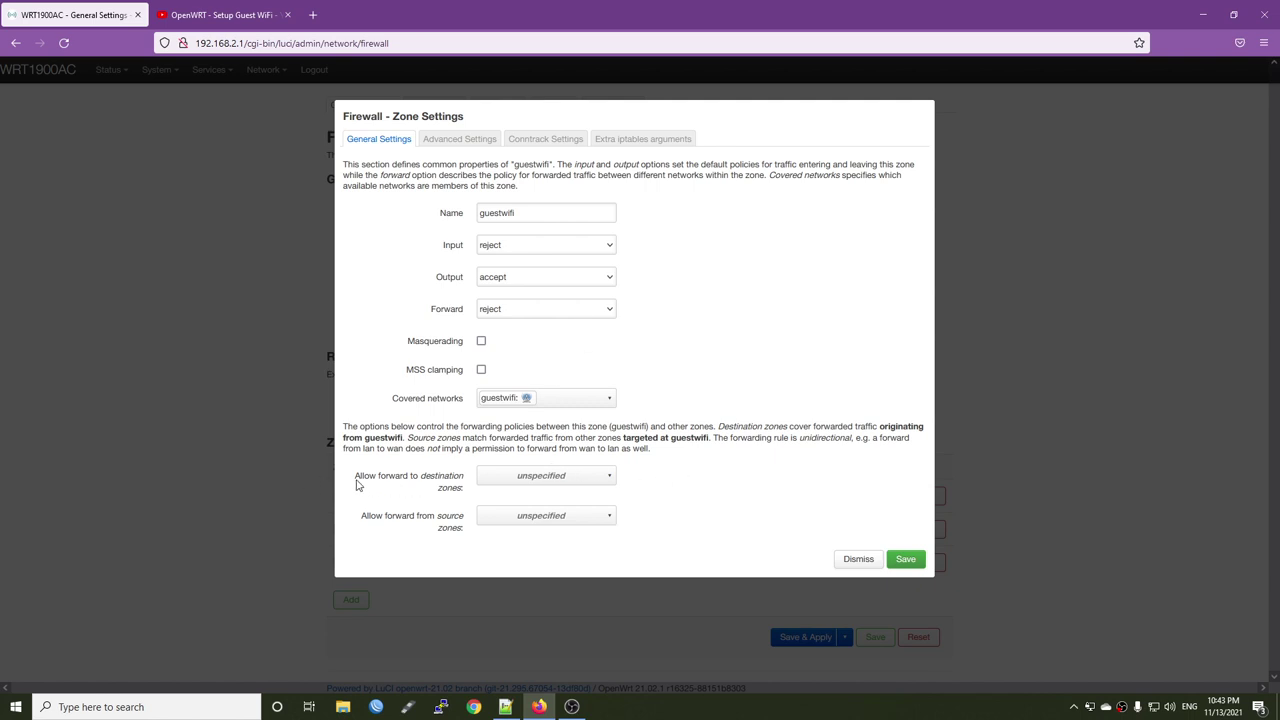
pyautogui.click(538, 485)
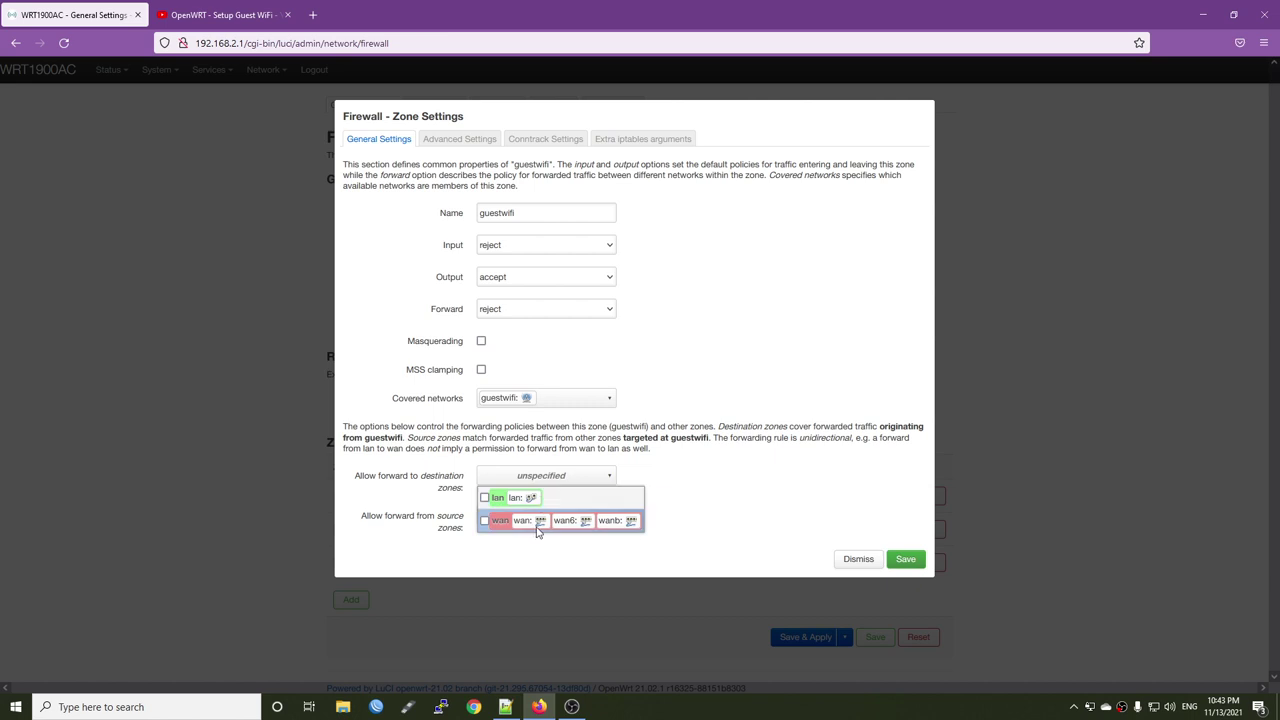
pyautogui.click(537, 530)
pyautogui.click(643, 522)
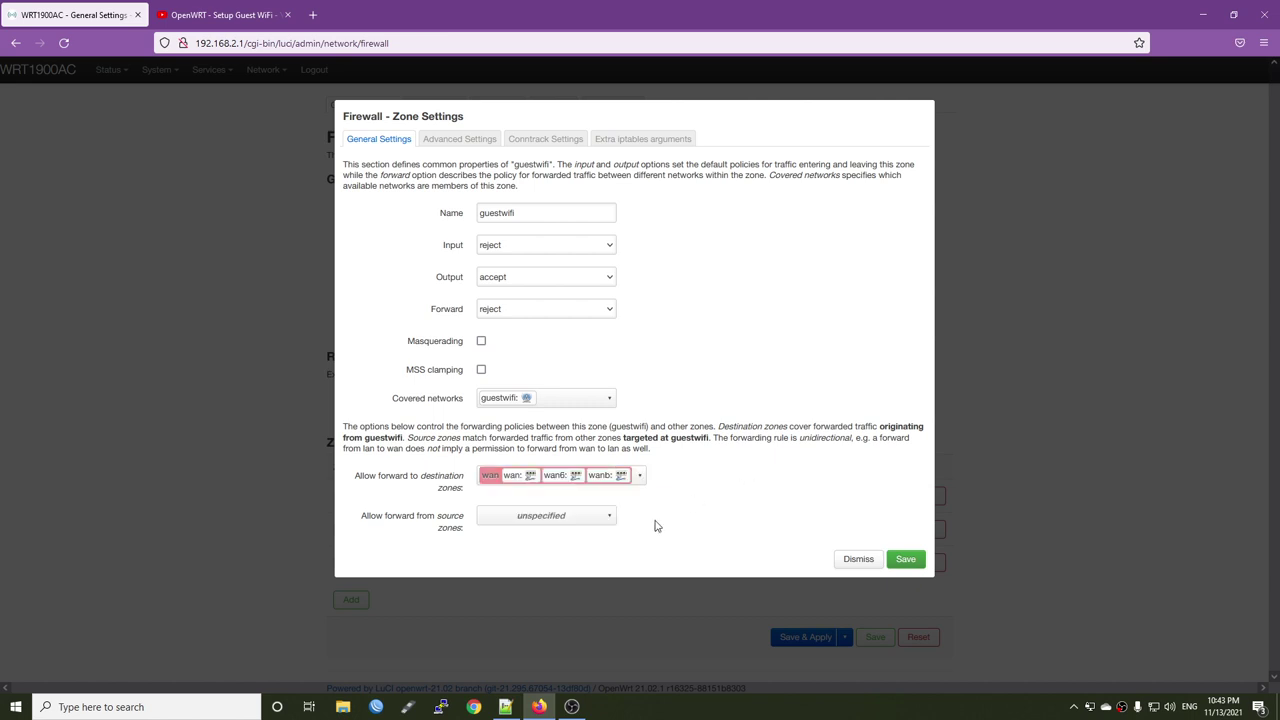
# Review the Advanced, Conntrack and Extra iptables tabs, then return to General Settings.
pyautogui.moveTo(526, 212); pyautogui.dragTo(445, 213)
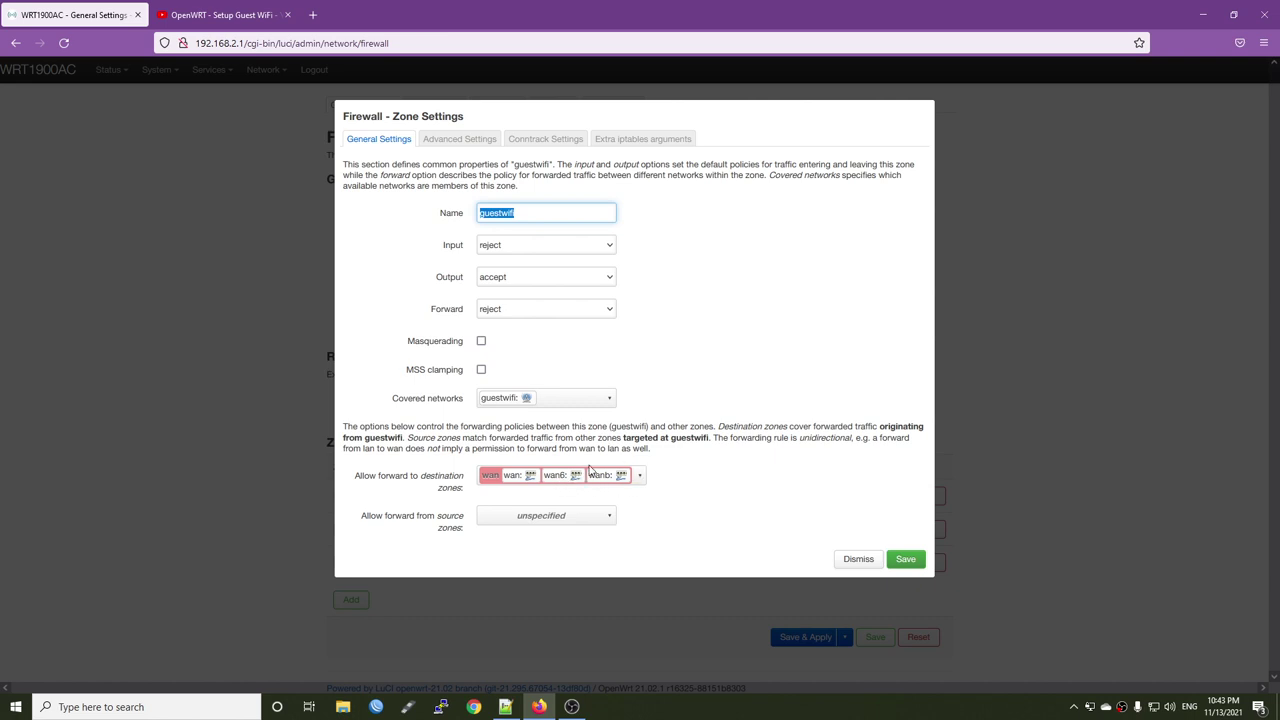
pyautogui.click(733, 484)
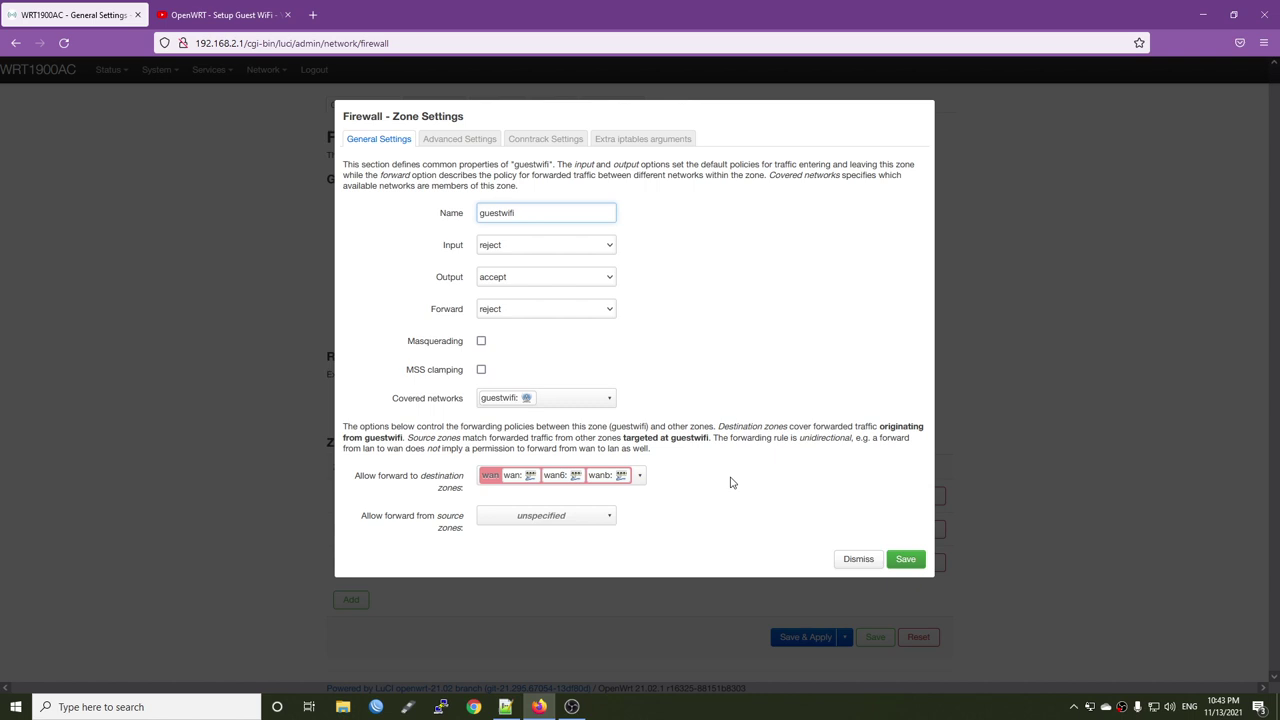
pyautogui.click(461, 142)
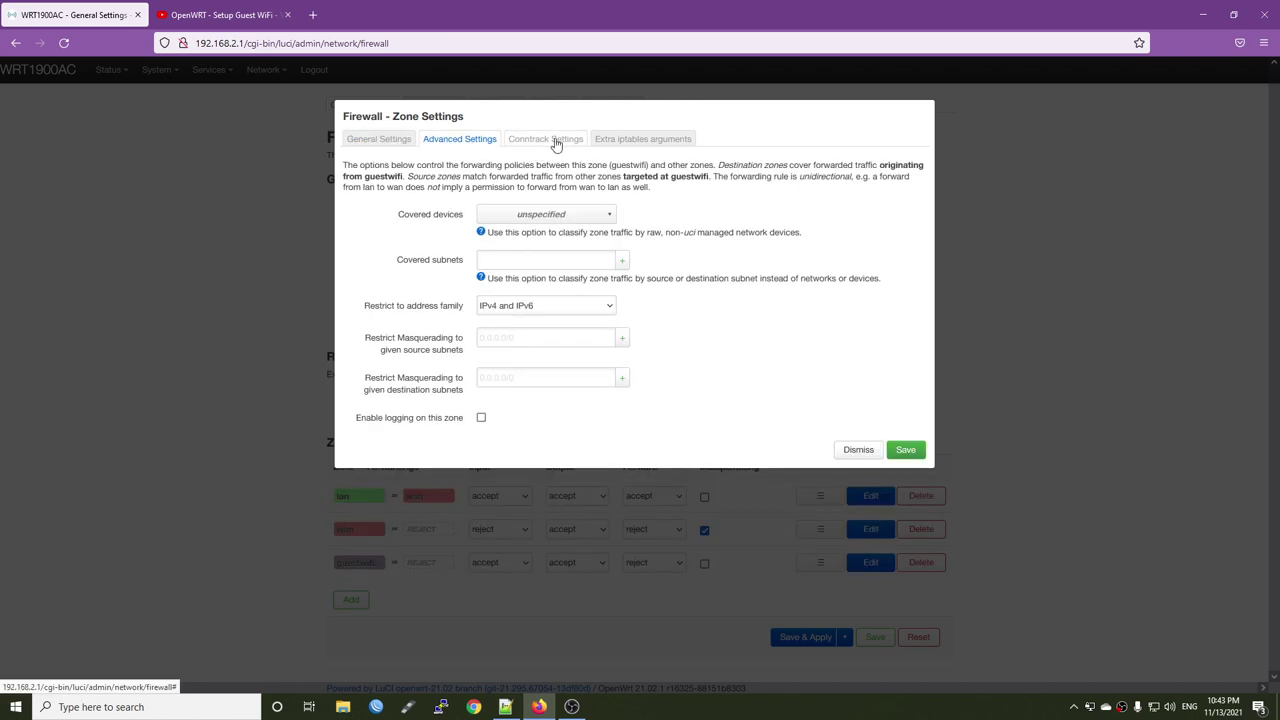
pyautogui.click(556, 141)
pyautogui.click(644, 145)
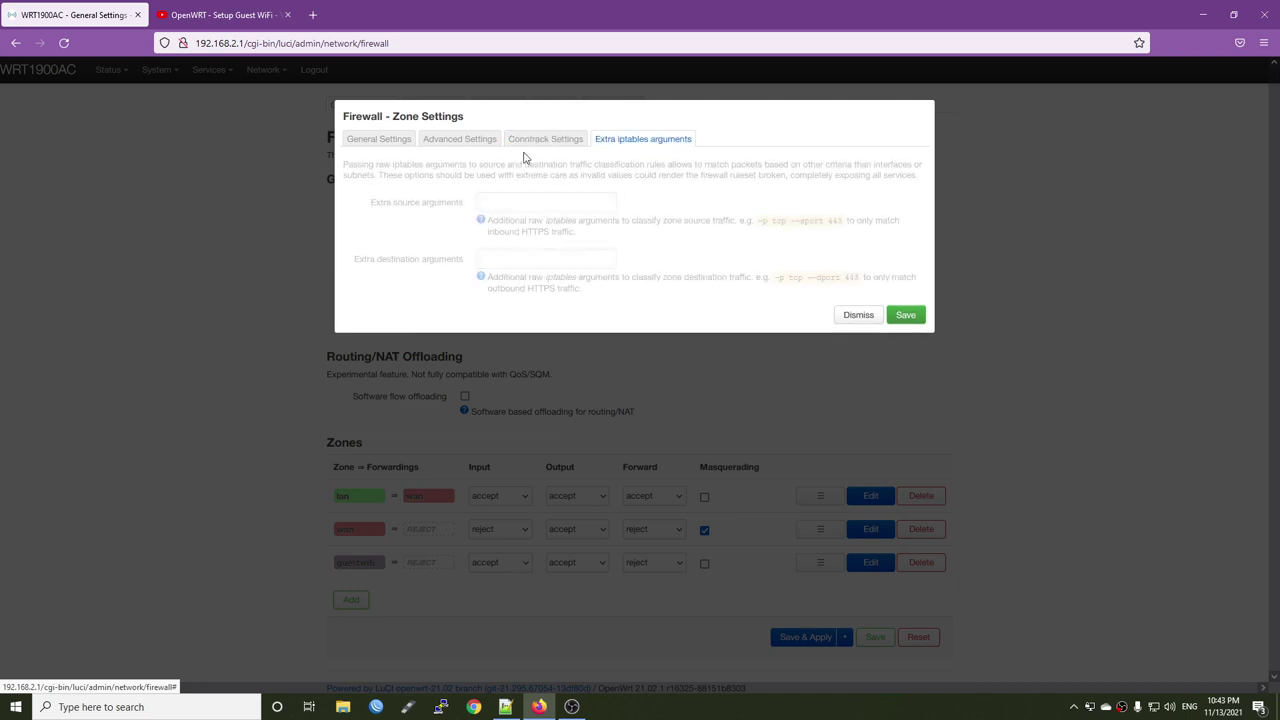
pyautogui.click(376, 142)
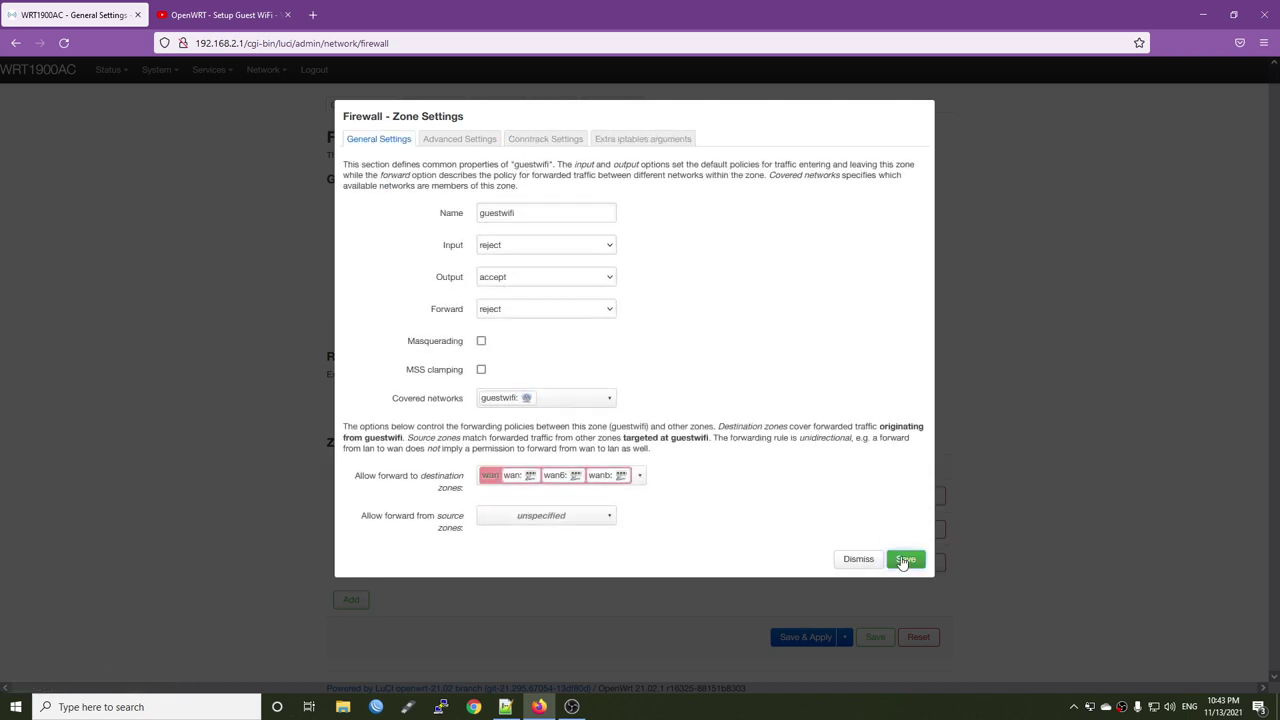
# Apply the firewall changes, then check OpenWrt-Guest on radio1 in Status > Overview.
pyautogui.click(903, 560)
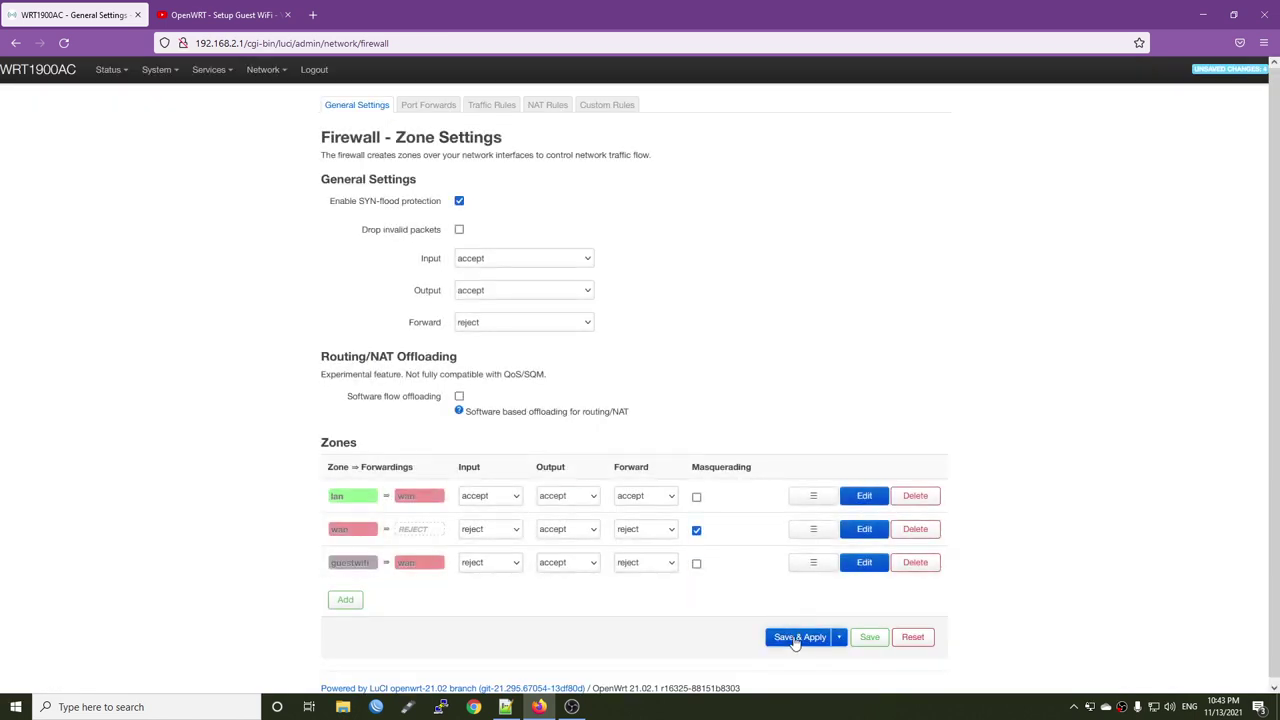
pyautogui.click(796, 638)
pyautogui.moveTo(108, 70)
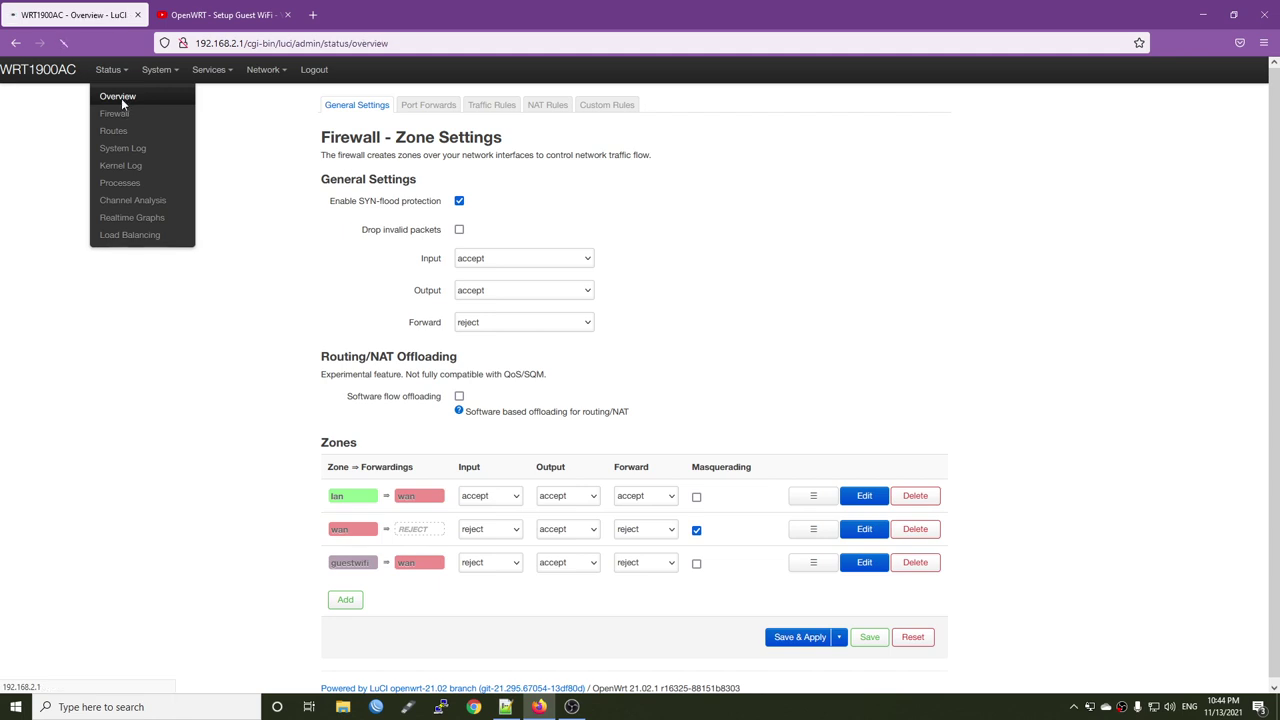
pyautogui.click(117, 99)
pyautogui.scroll(-5, 571, 469)
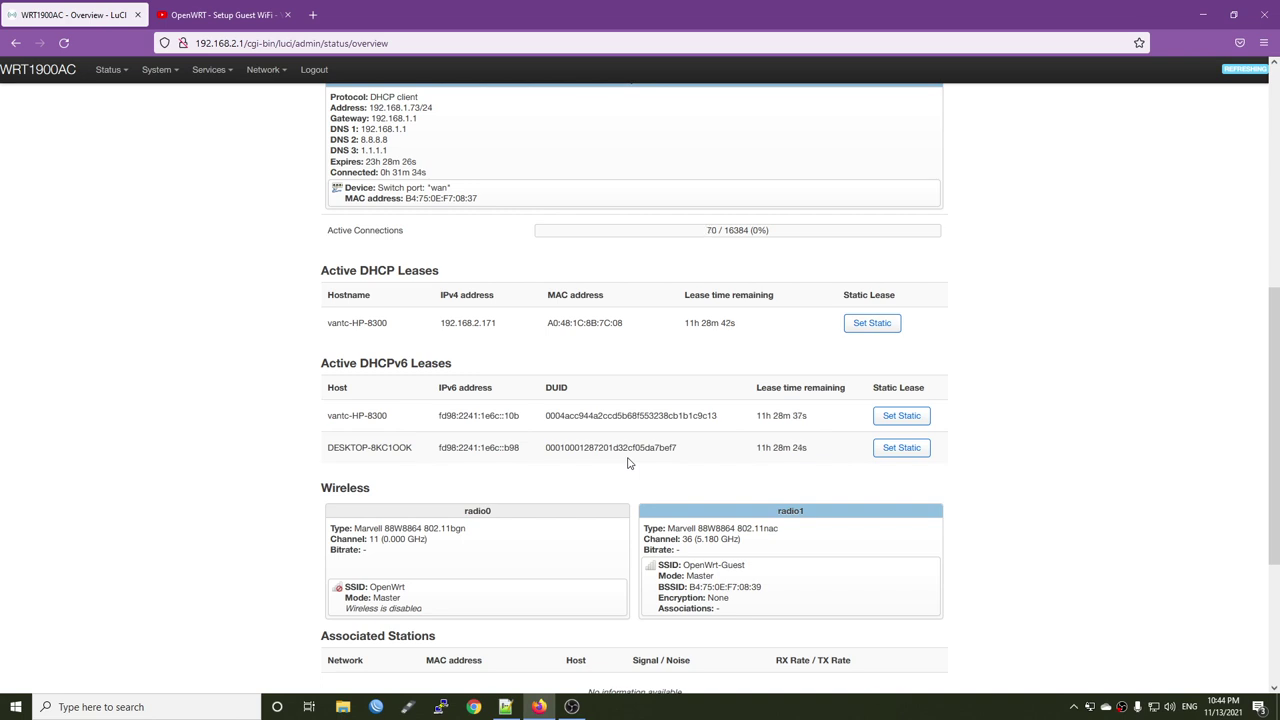
# Scroll further down the status overview to finish checking the wireless section.
pyautogui.scroll(-1, 1240, 421)
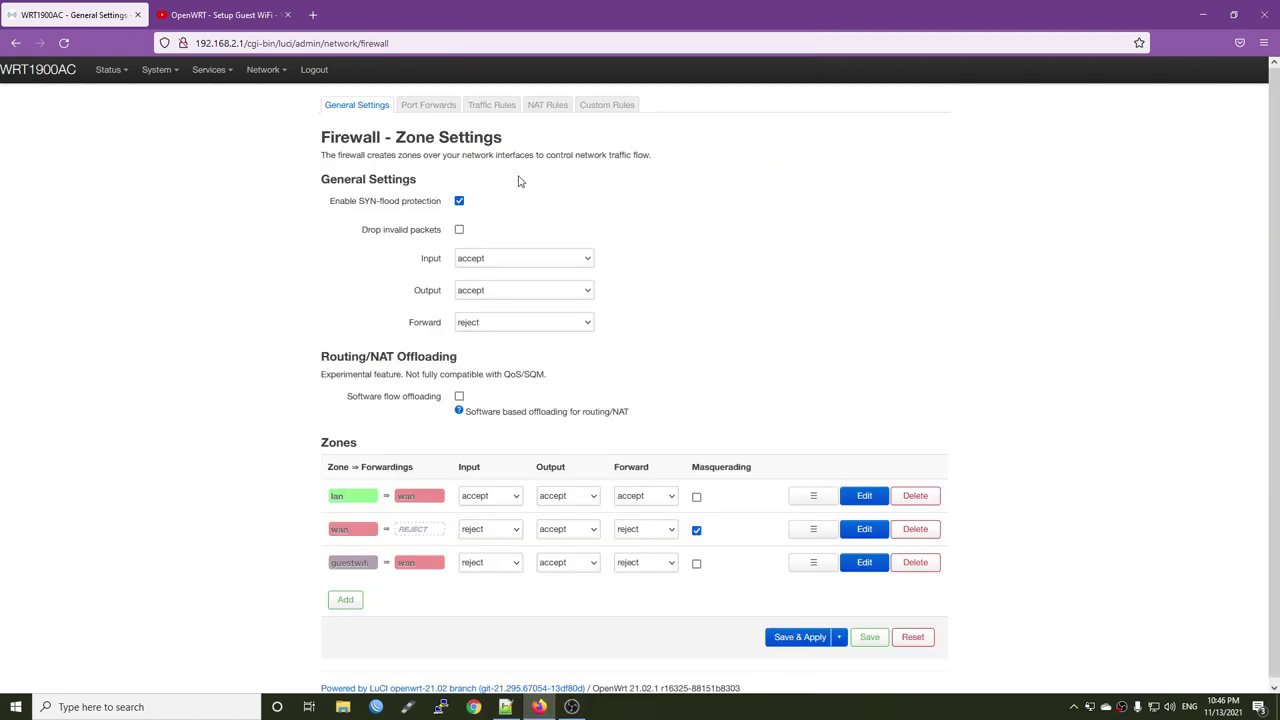
# Start a new traffic rule named Guest-DHCP.
pyautogui.click(490, 106)
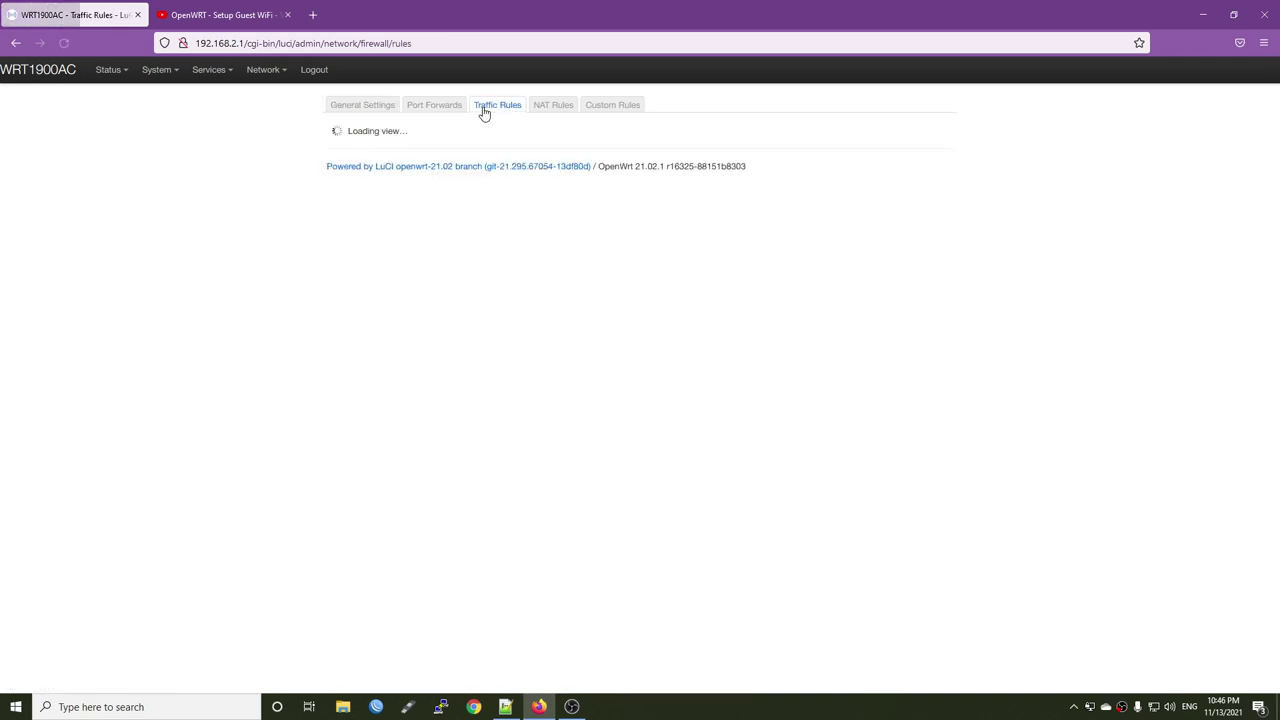
pyautogui.scroll(-5, 479, 349)
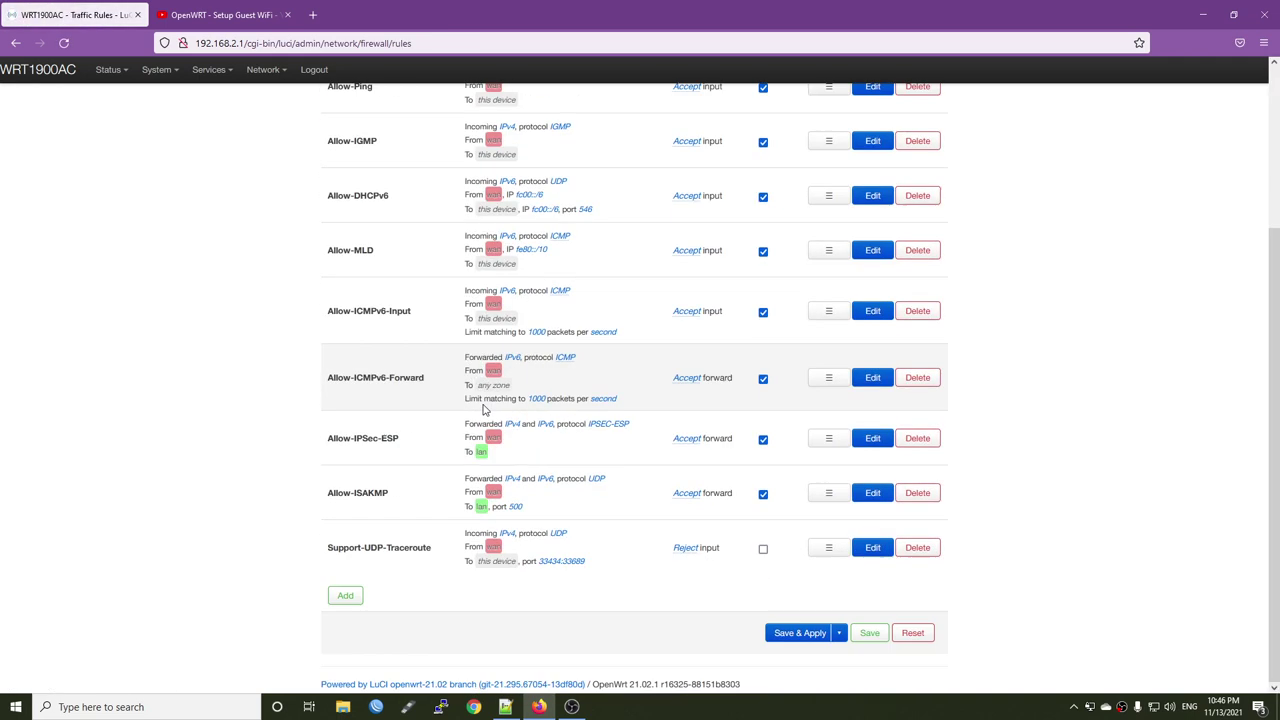
pyautogui.click(348, 598)
pyautogui.click(520, 168)
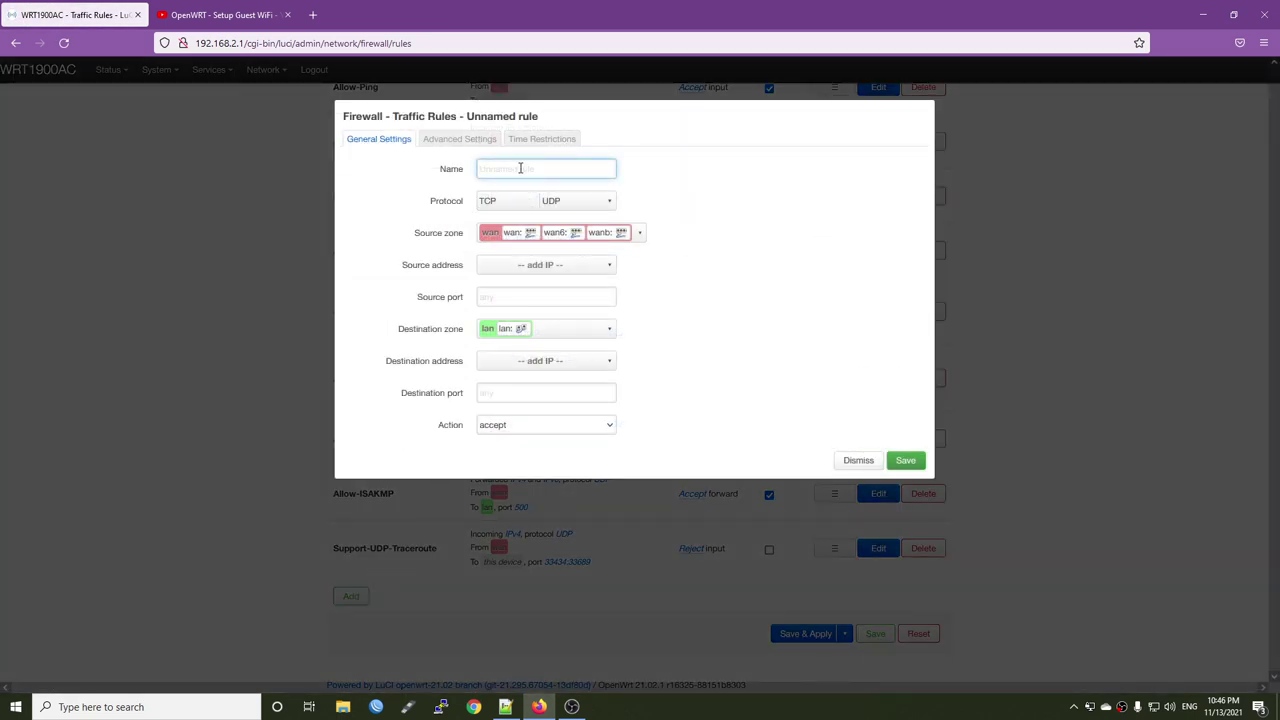
pyautogui.write('Guest-DHCP')
# Limit Guest-DHCP to UDP from guestwifi to the router on port 67, and save.
pyautogui.click(515, 204)
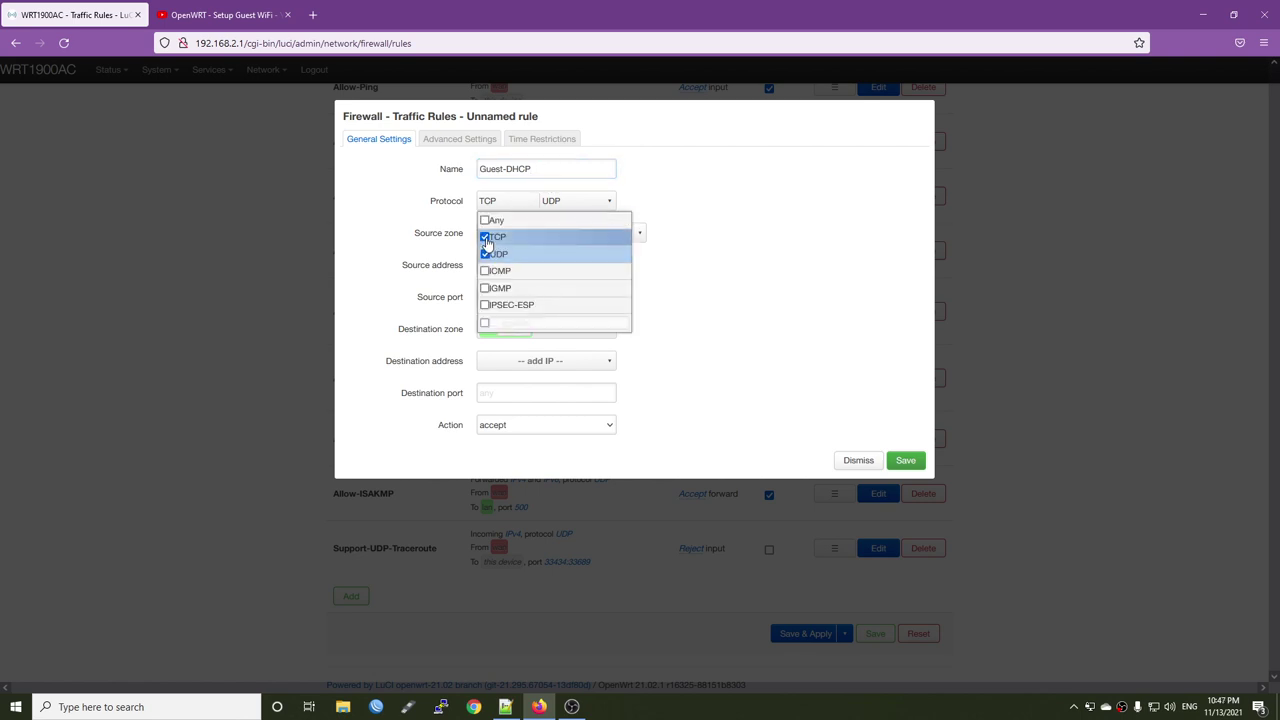
pyautogui.click(488, 233)
pyautogui.click(720, 272)
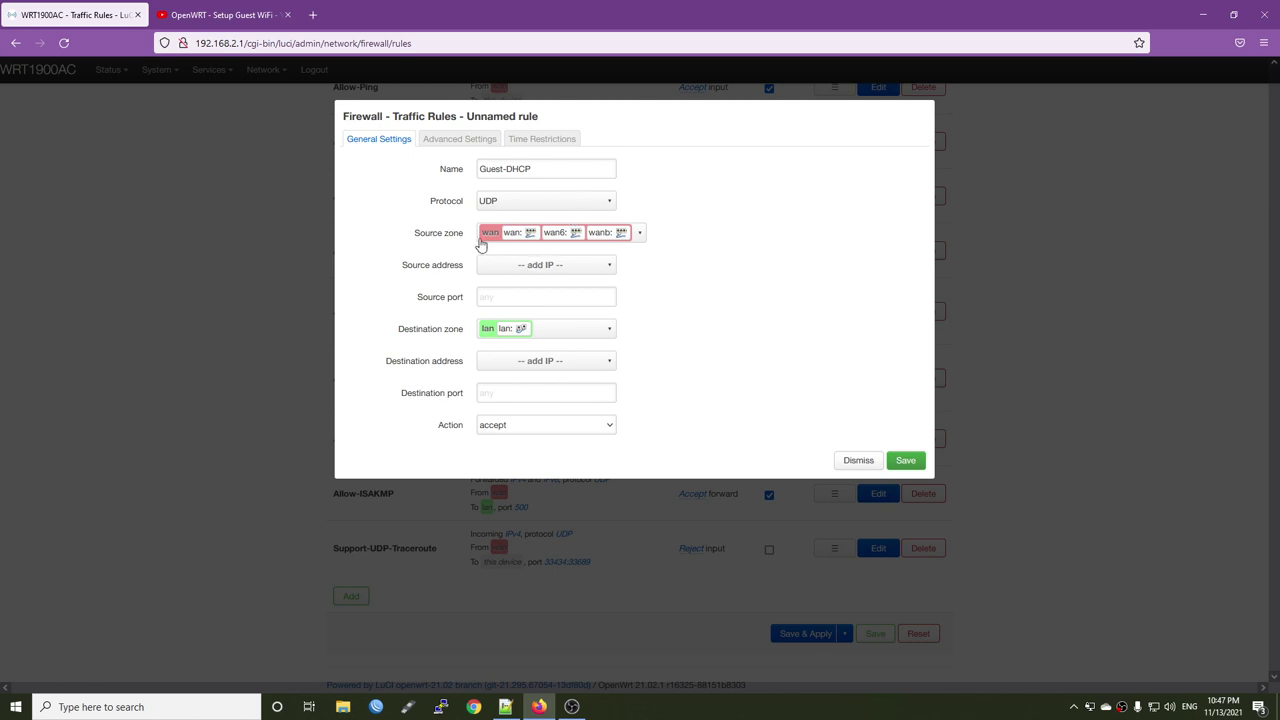
pyautogui.click(513, 234)
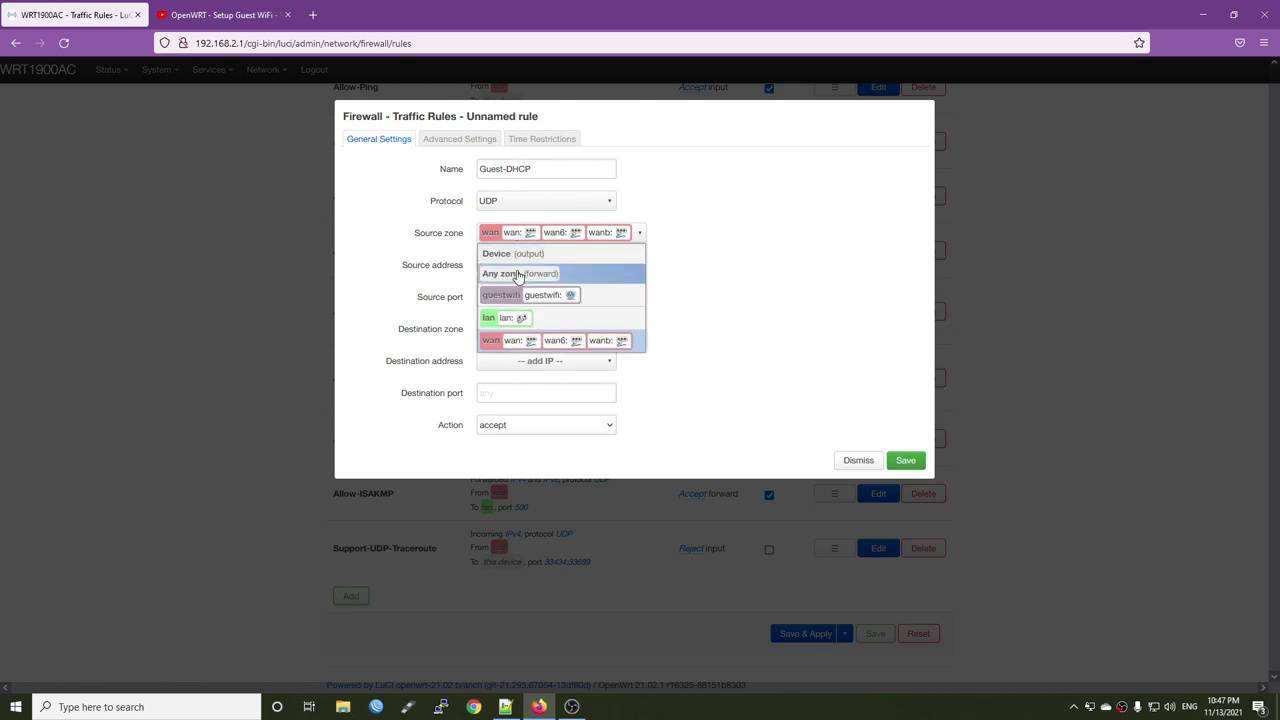
pyautogui.click(543, 296)
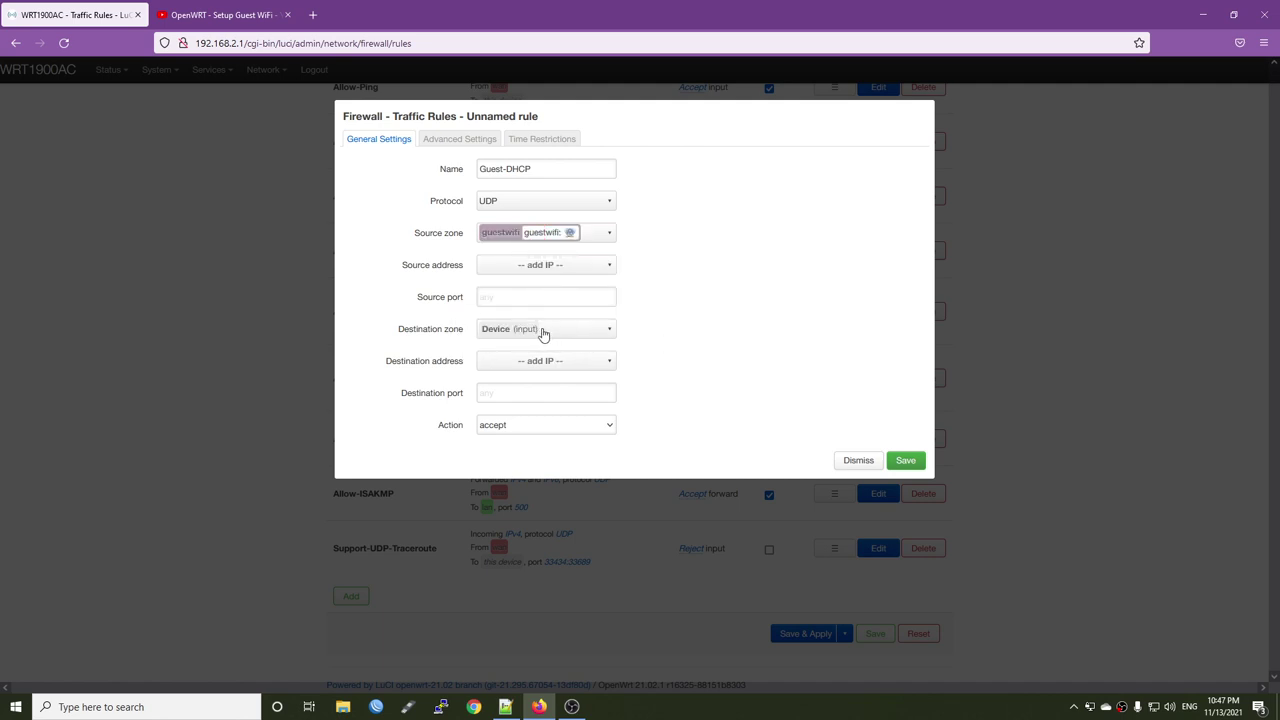
pyautogui.click(536, 393)
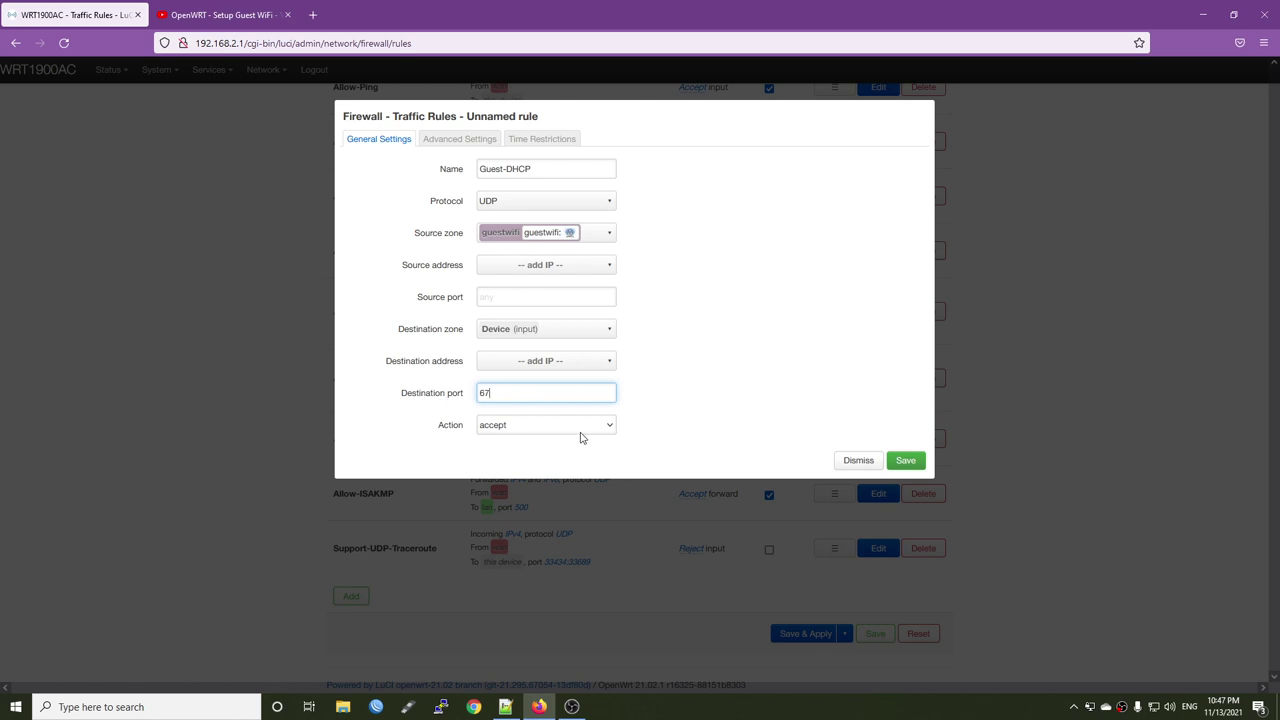
pyautogui.click(903, 461)
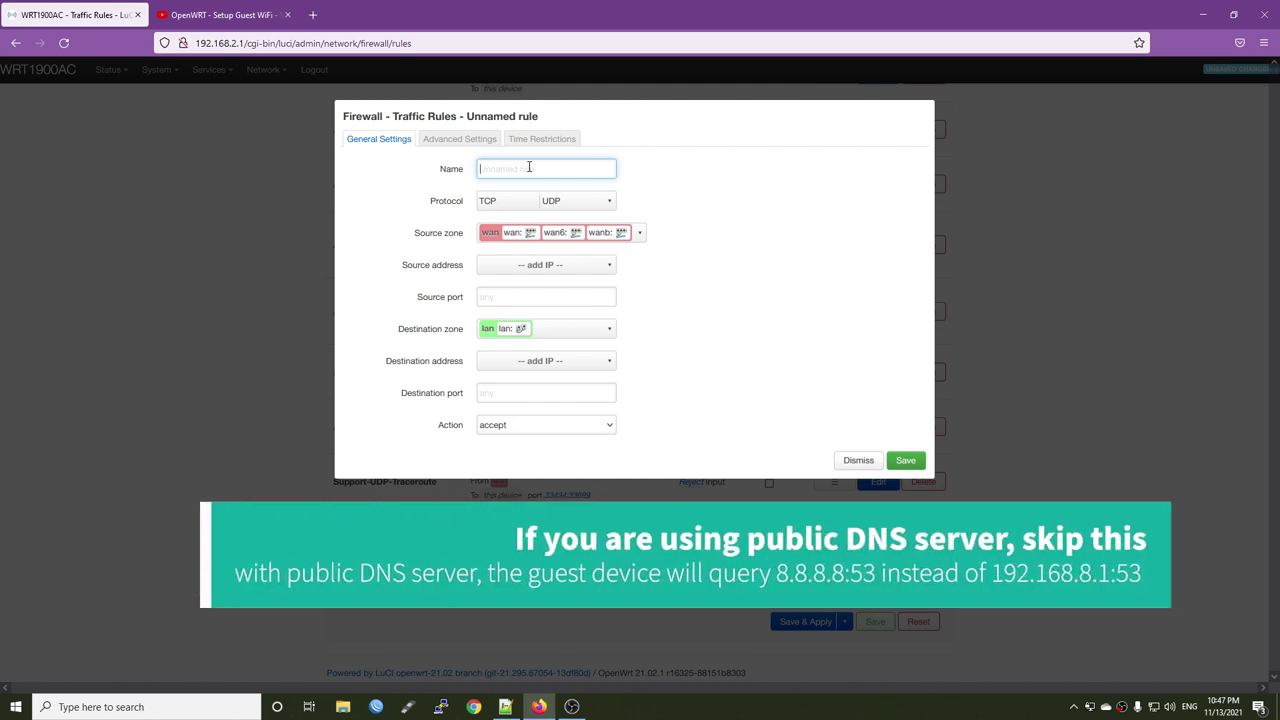
# Name the new rule Guest-DNS, keeping TCP and UDP, with source zone guestwifi.
pyautogui.write('Guest-DNS')
pyautogui.press('Tab')
pyautogui.click(531, 213)
pyautogui.click(552, 200)
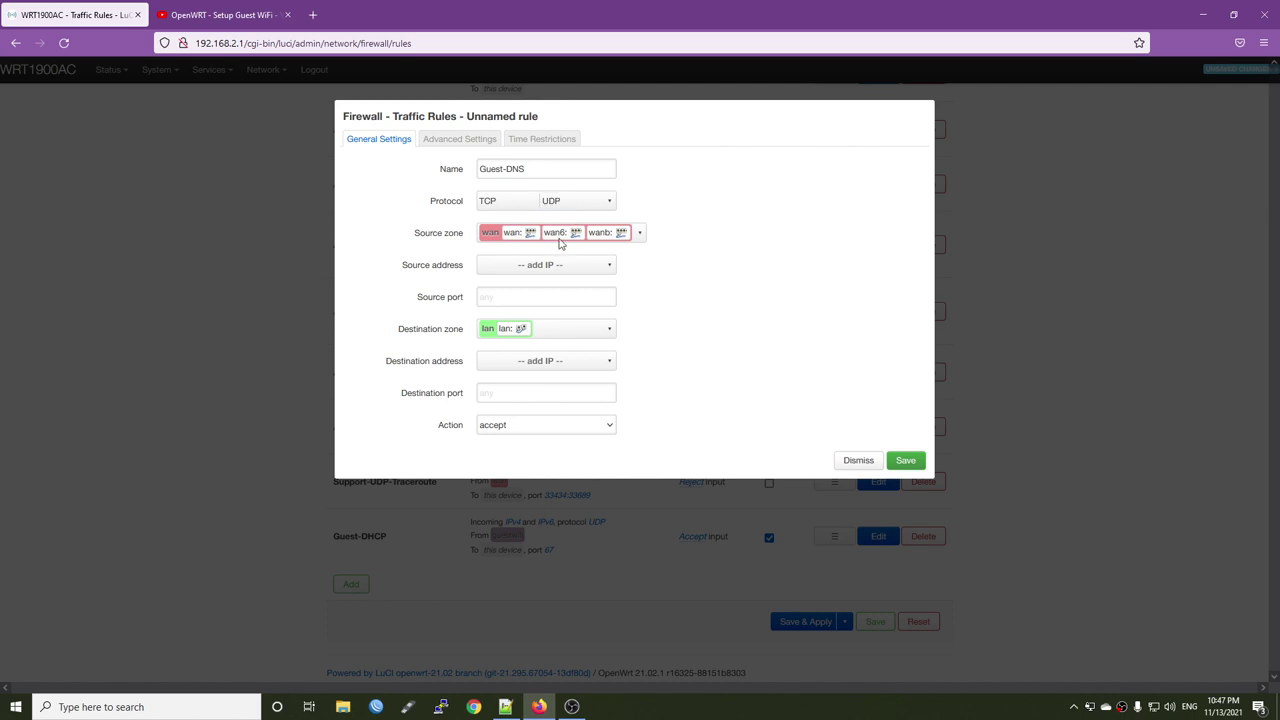
pyautogui.click(563, 236)
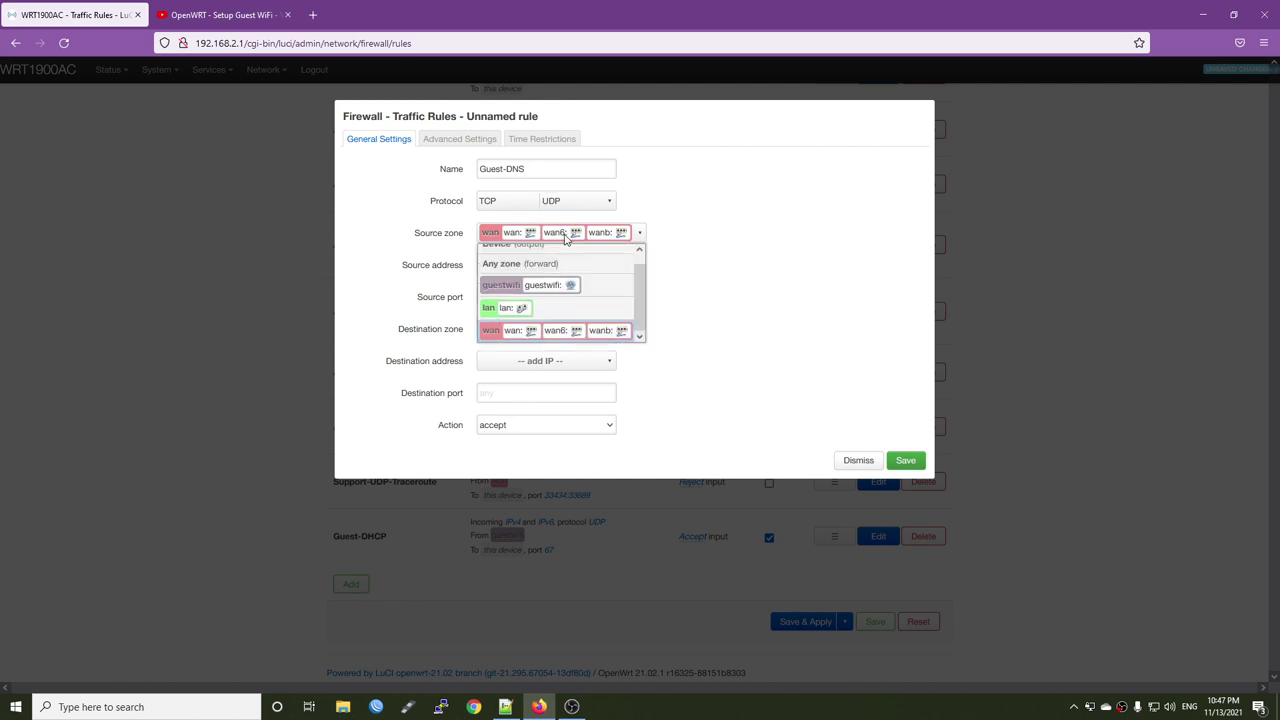
pyautogui.click(571, 295)
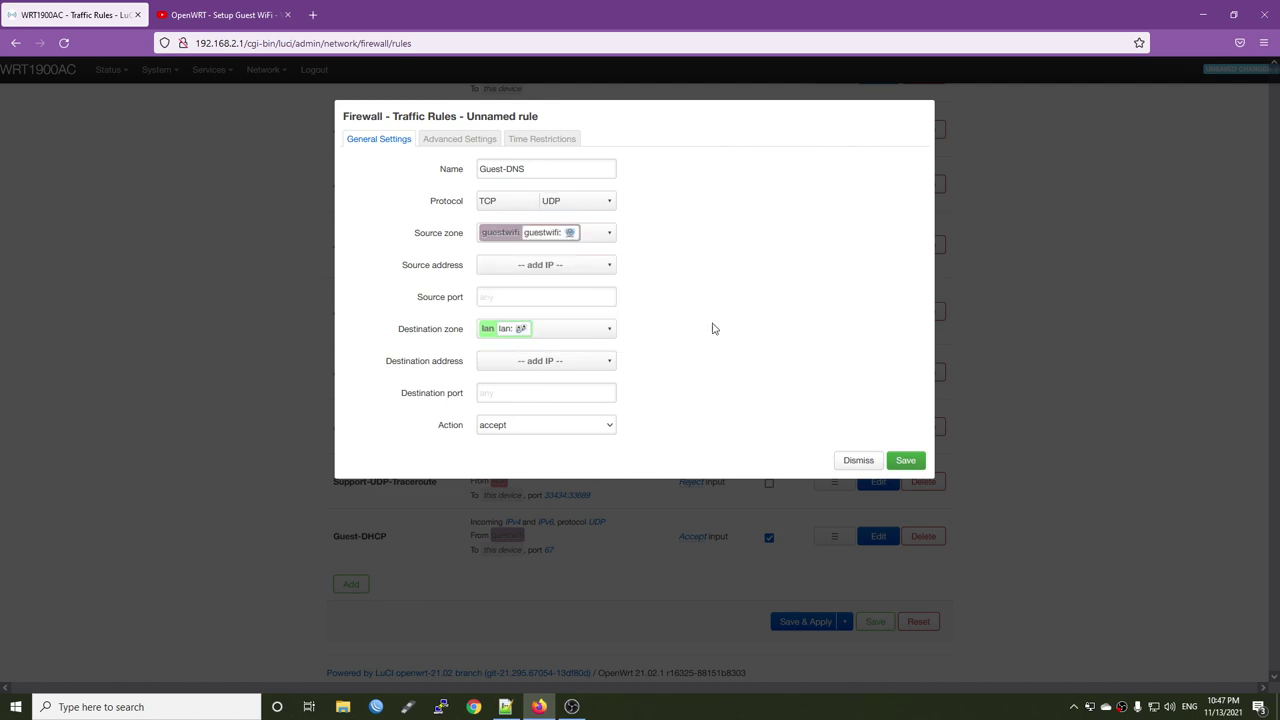
# Set Guest-DNS's destination to the router itself on port 53, and save.
pyautogui.click(552, 342)
pyautogui.click(545, 359)
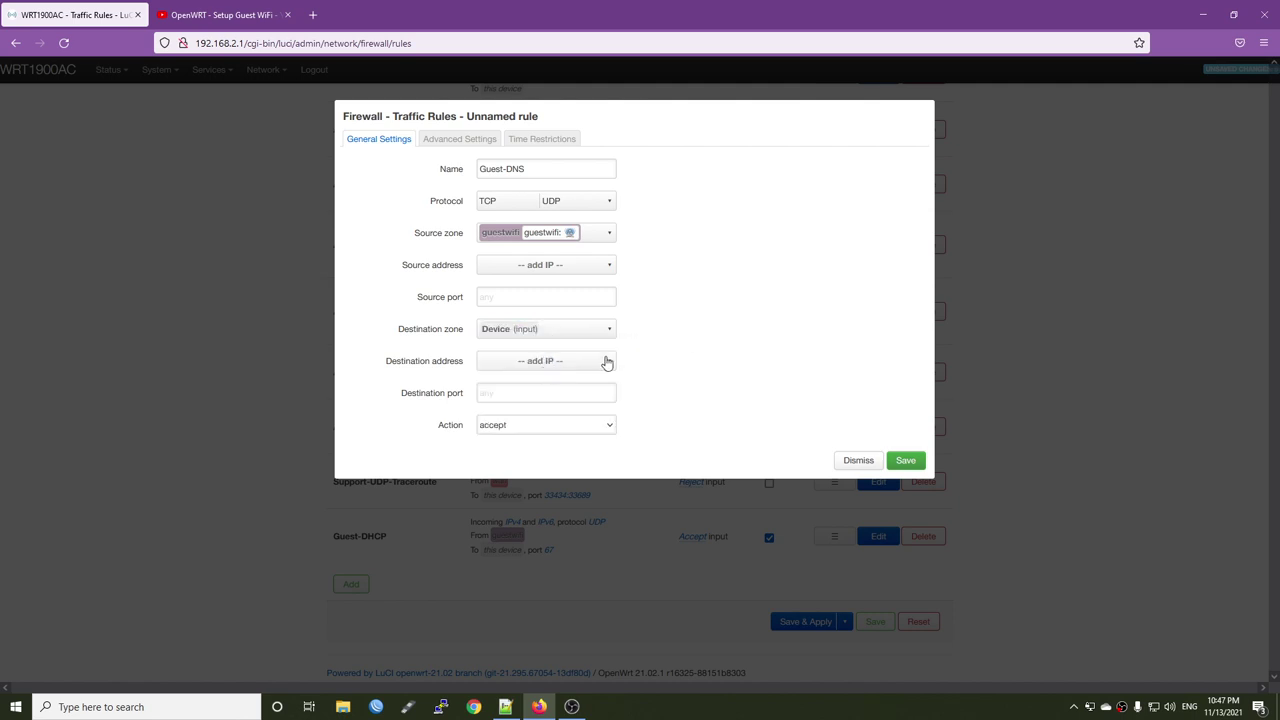
pyautogui.click(530, 397)
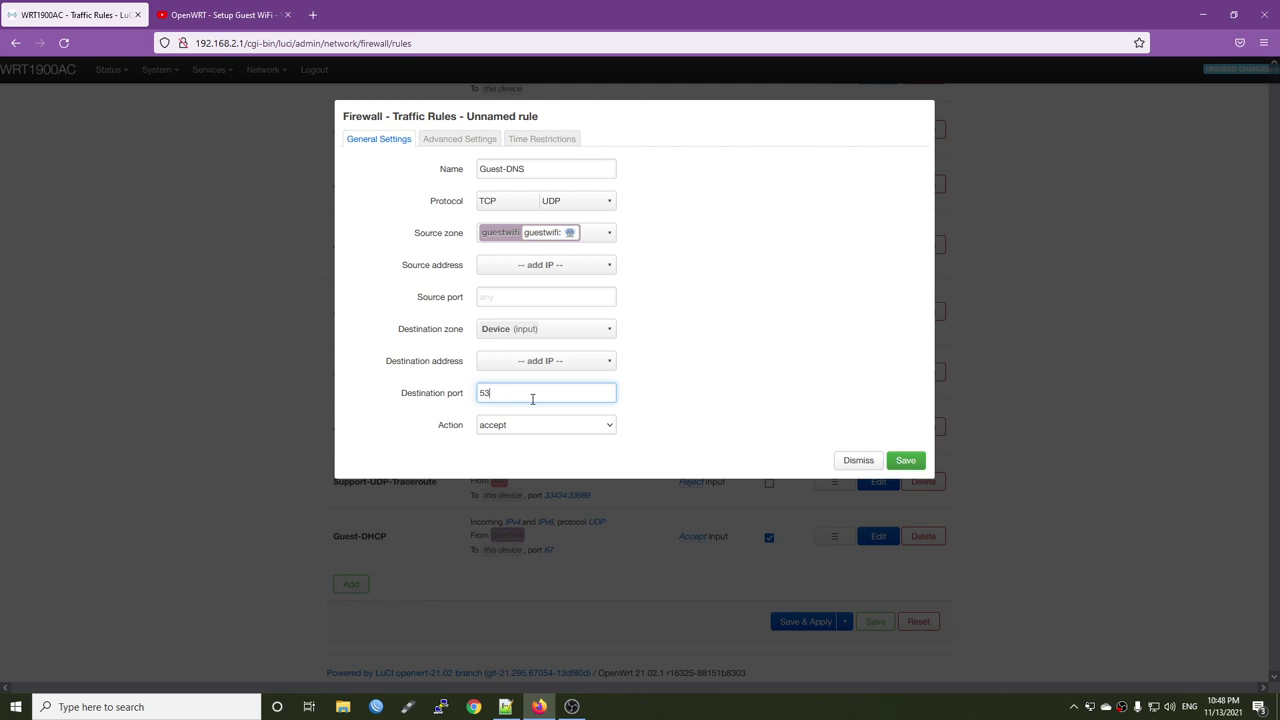
pyautogui.moveTo(532, 399); pyautogui.dragTo(459, 398)
pyautogui.click(855, 395)
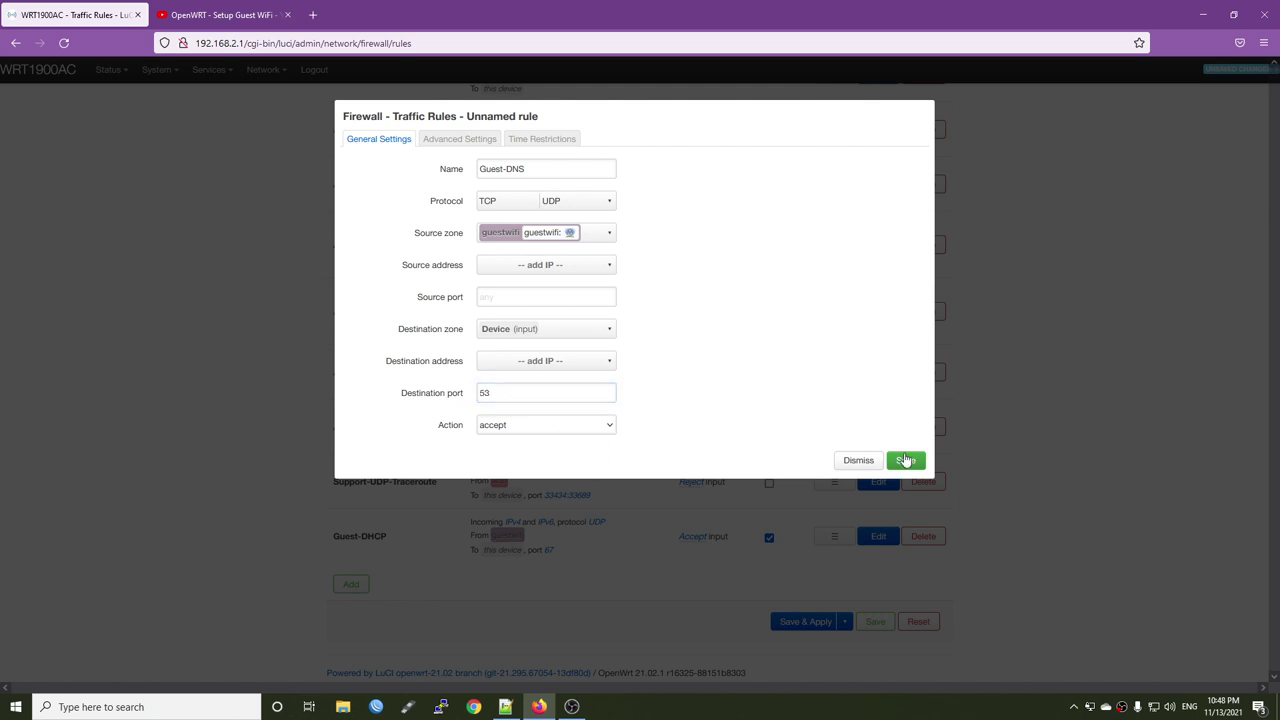
pyautogui.click(905, 460)
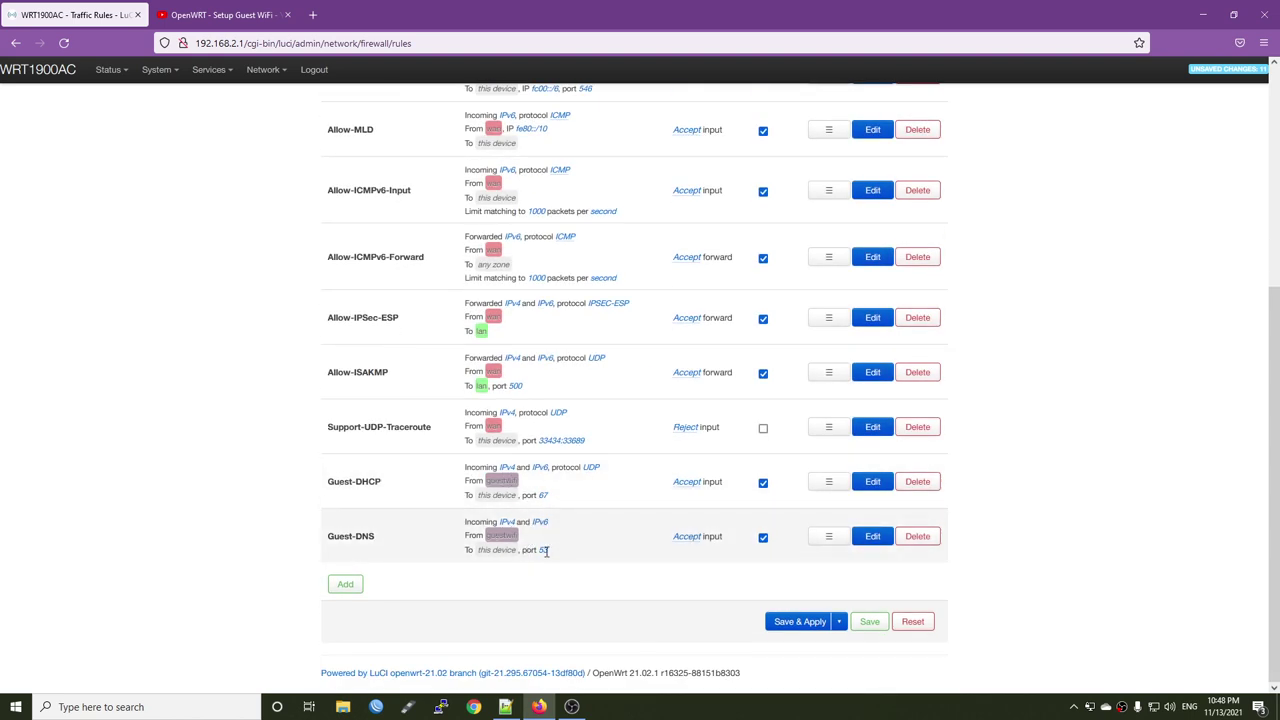
# Apply the new rules, then retry the phone's SSH login to 192.168.8.1 with a corrected username.
pyautogui.click(790, 626)
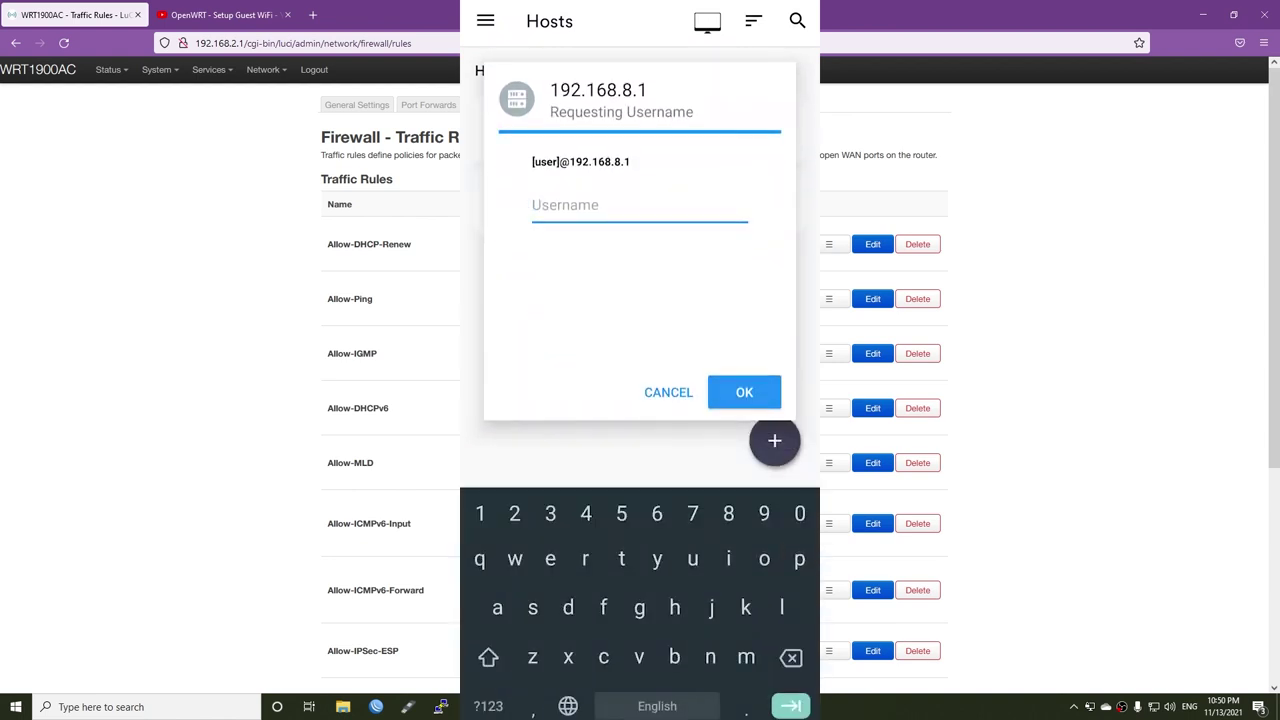
pyautogui.press('BackSpace')
pyautogui.write('t')
pyautogui.press('Return')
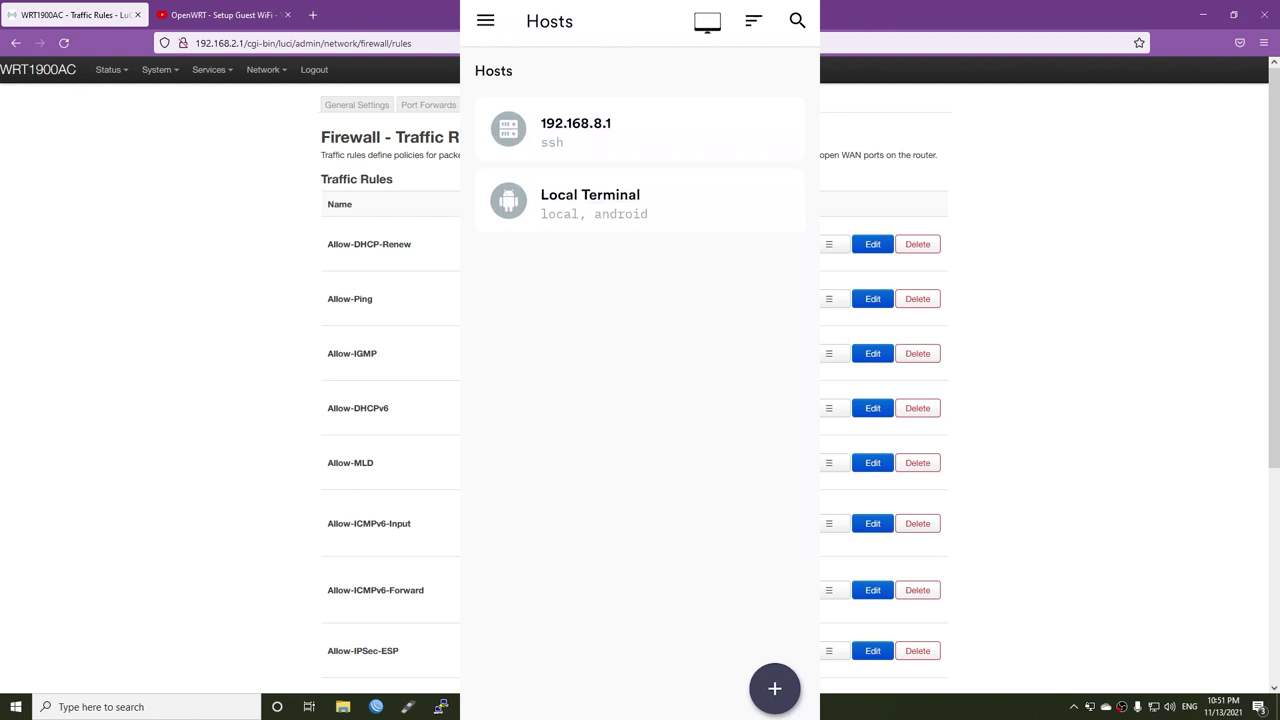
# Start a new traffic rule named Guest-Block-All.
pyautogui.scroll(-5, 345, 360)
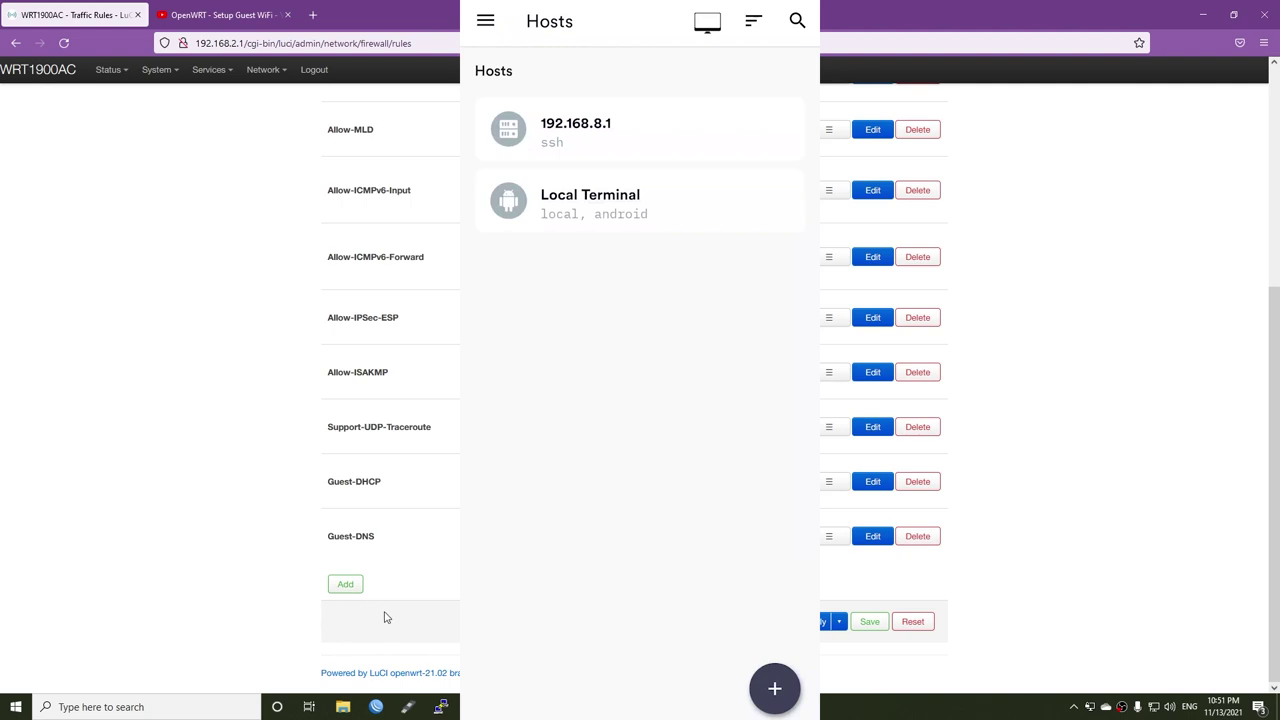
pyautogui.click(347, 585)
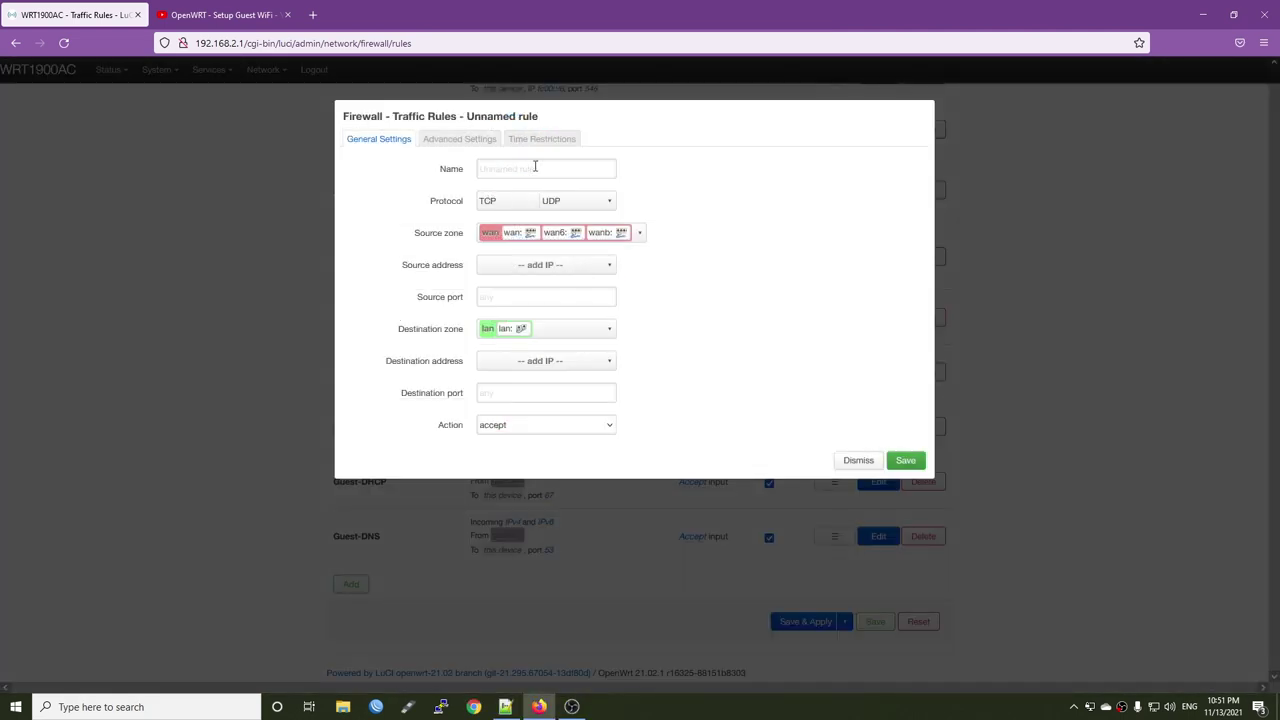
pyautogui.click(533, 164)
pyautogui.write('Guest-Block-All')
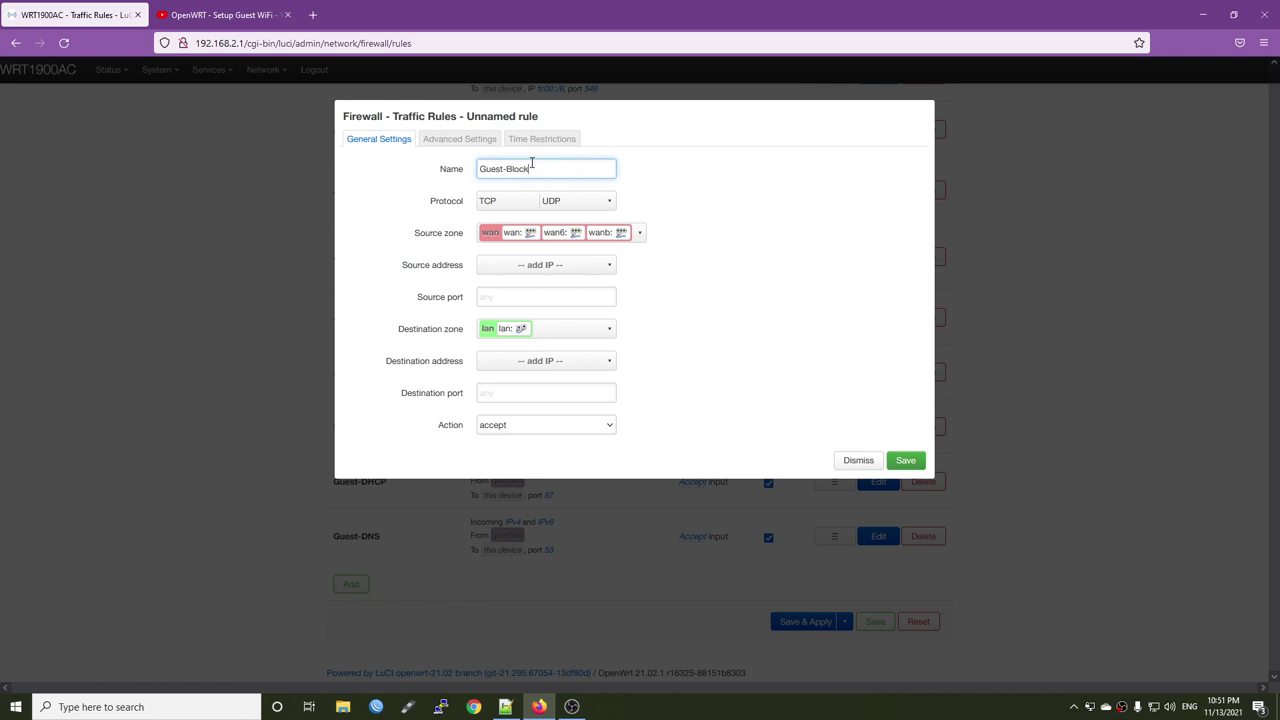
pyautogui.press('Tab')
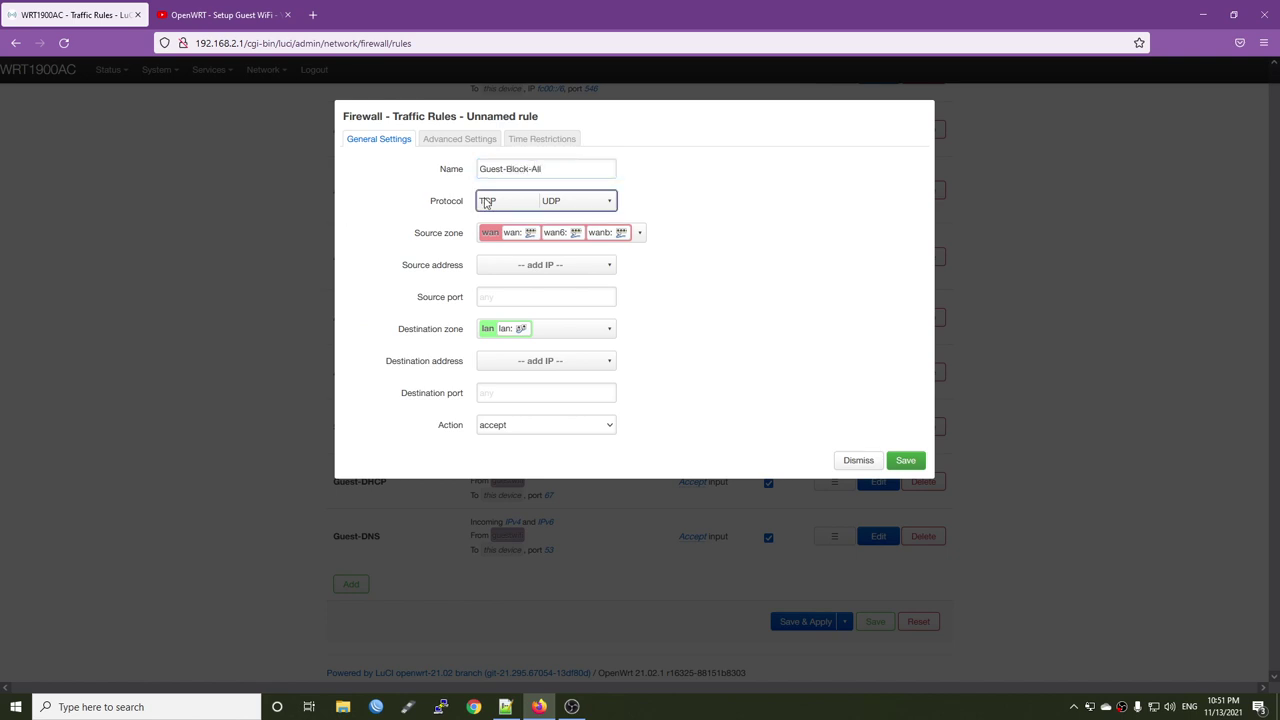
# Set Guest-Block-All to drop traffic from guestwifi to the router, no port, and save.
pyautogui.click(527, 234)
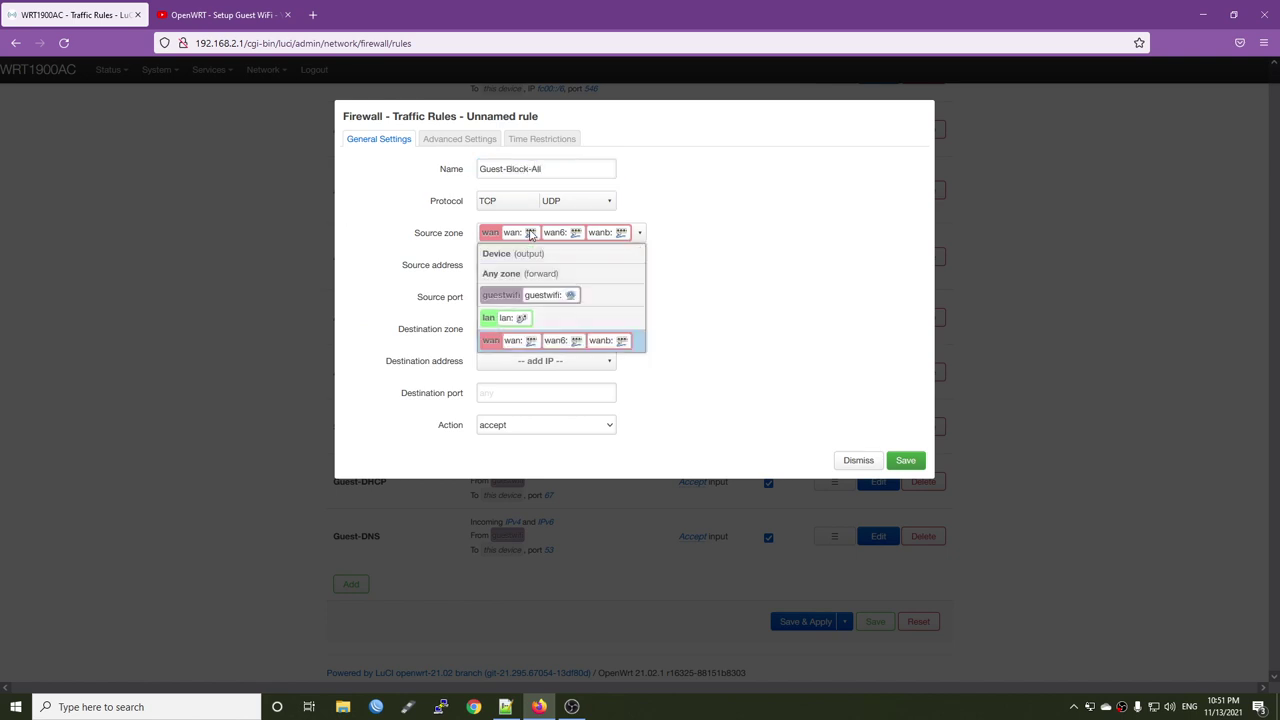
pyautogui.click(548, 295)
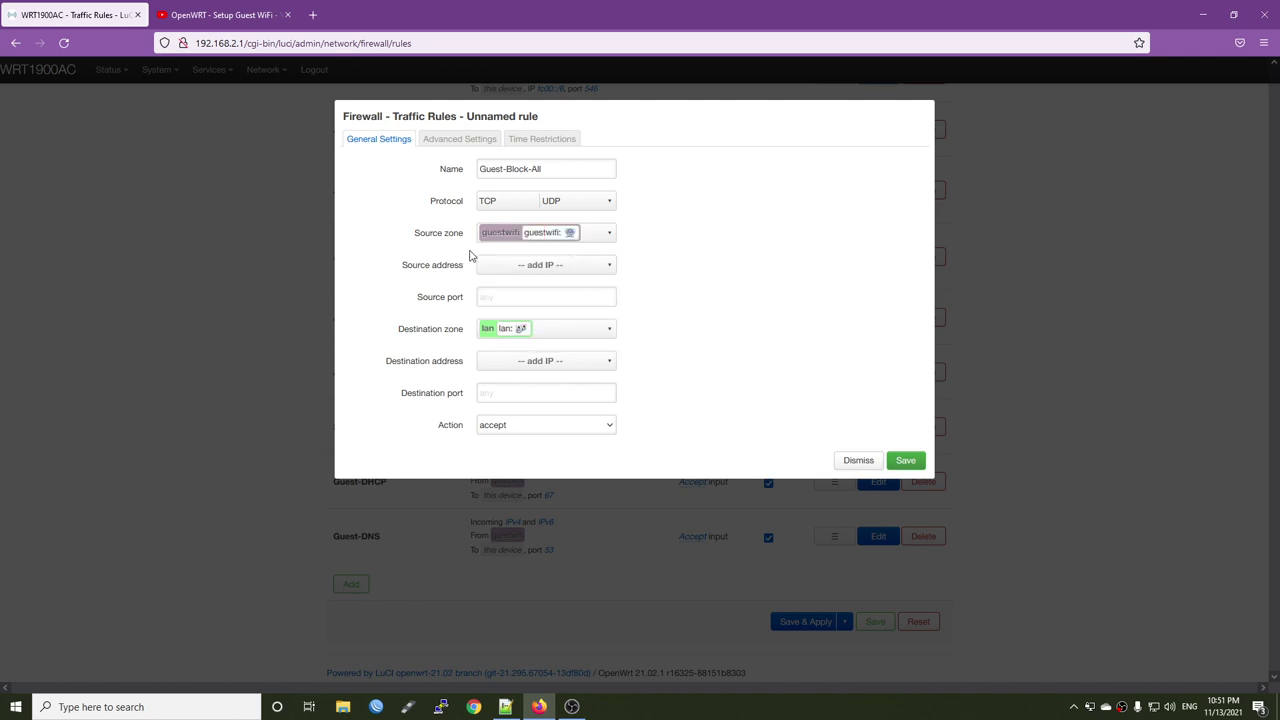
pyautogui.click(549, 334)
pyautogui.scroll(1, 545, 362)
pyautogui.click(548, 353)
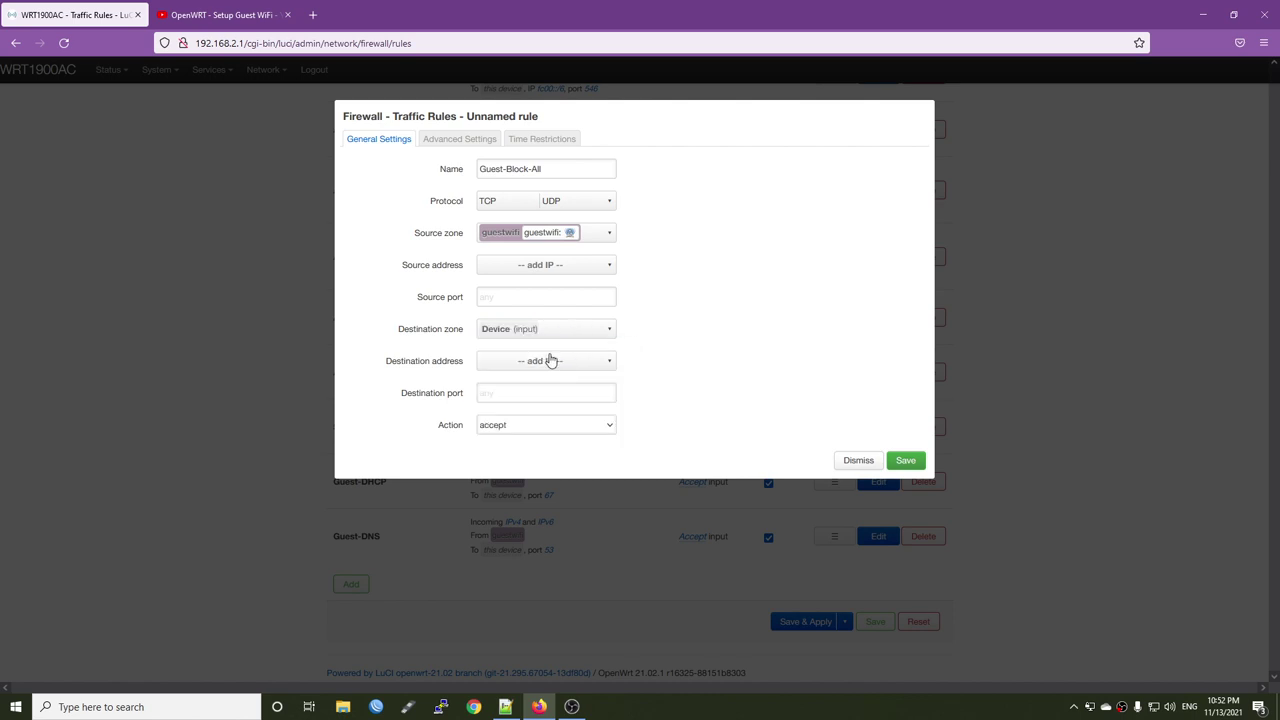
pyautogui.click(520, 393)
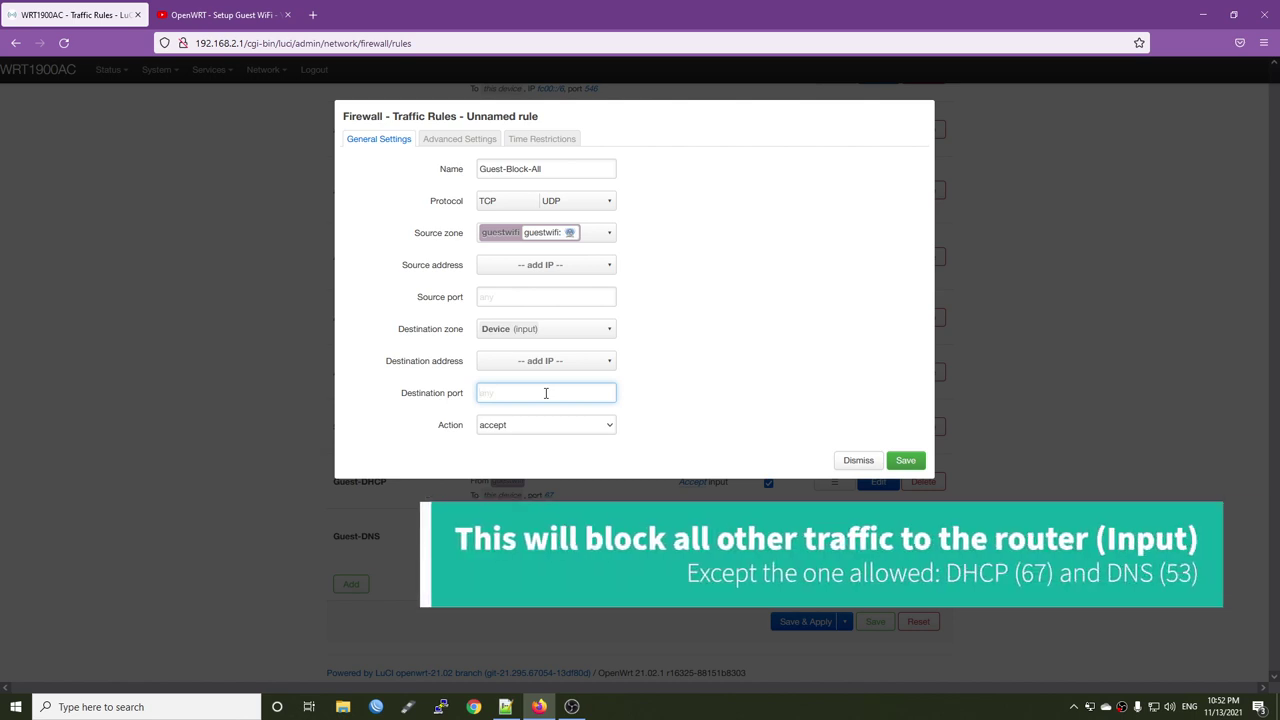
pyautogui.click(569, 428)
pyautogui.click(546, 446)
pyautogui.click(912, 462)
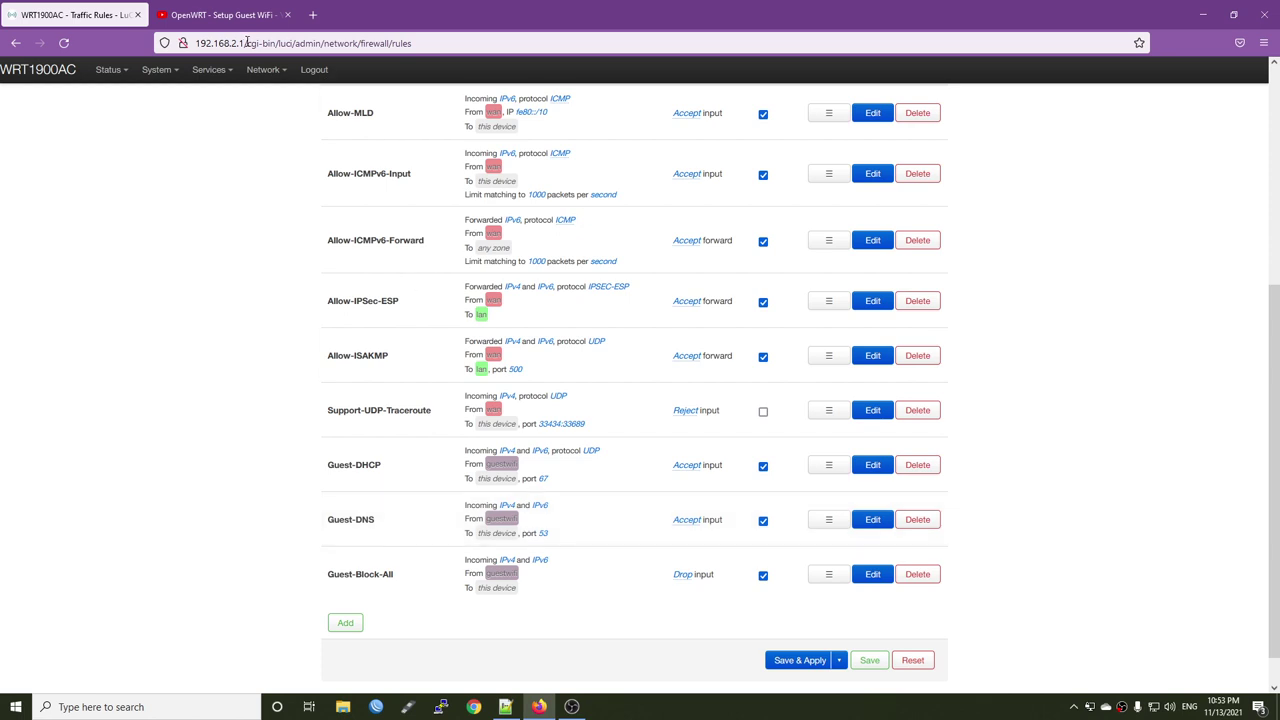
# Select the router address 192.168.2.1 while the pending changes are applied.
pyautogui.moveTo(244, 43); pyautogui.dragTo(160, 449)
pyautogui.click(160, 453)
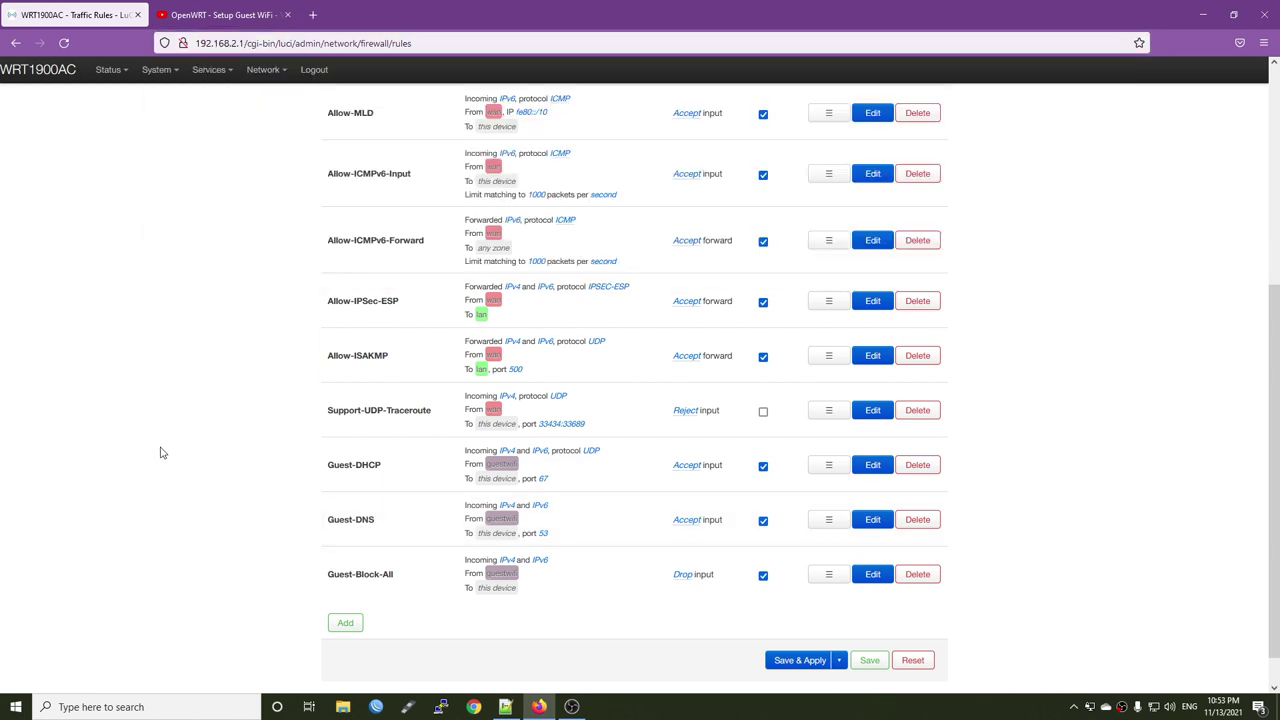